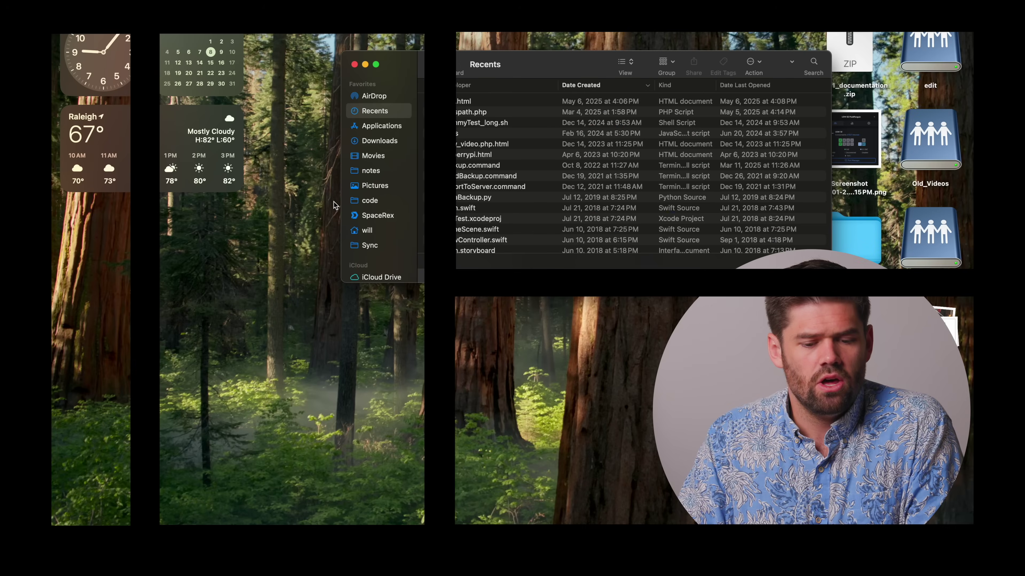
Step: Open the Finder settings for which items, such as connected servers, are shown on the desktop
{"action": "scroll", "coordinate": [390, 203], "scroll_direction": "down", "scroll_amount": 5}
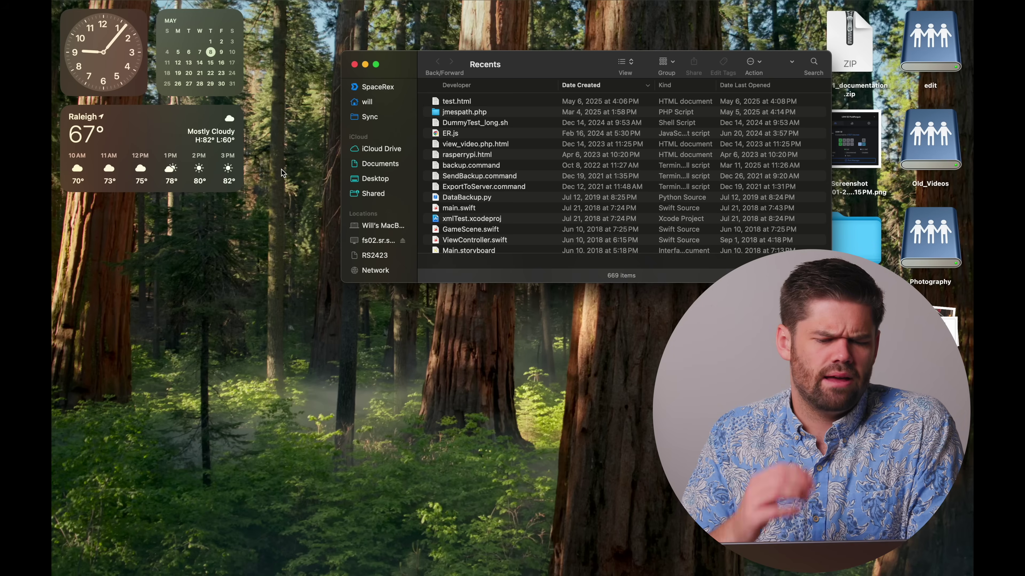
{"action": "left_click", "coordinate": [94, 0]}
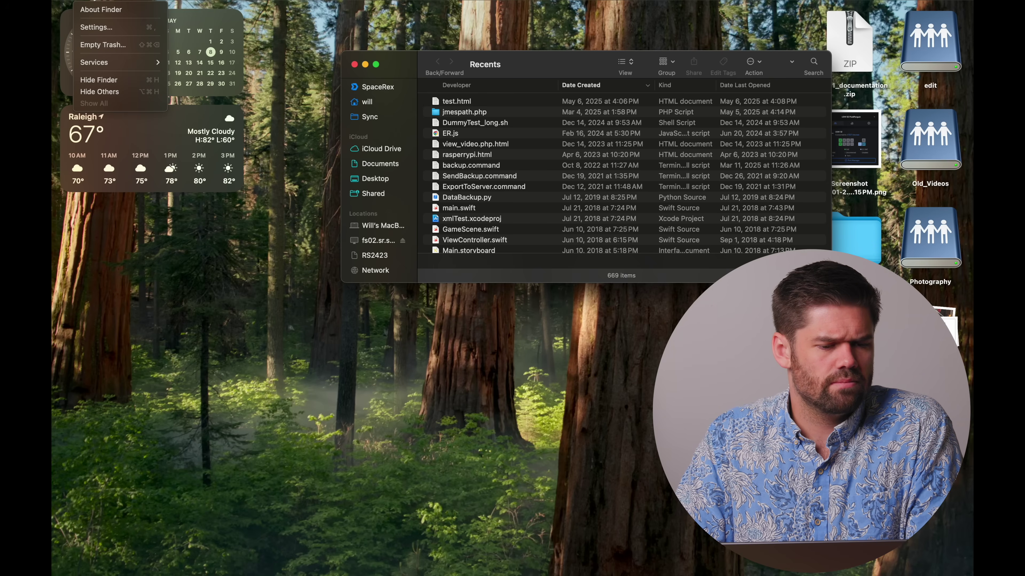
{"action": "left_click", "coordinate": [110, 29]}
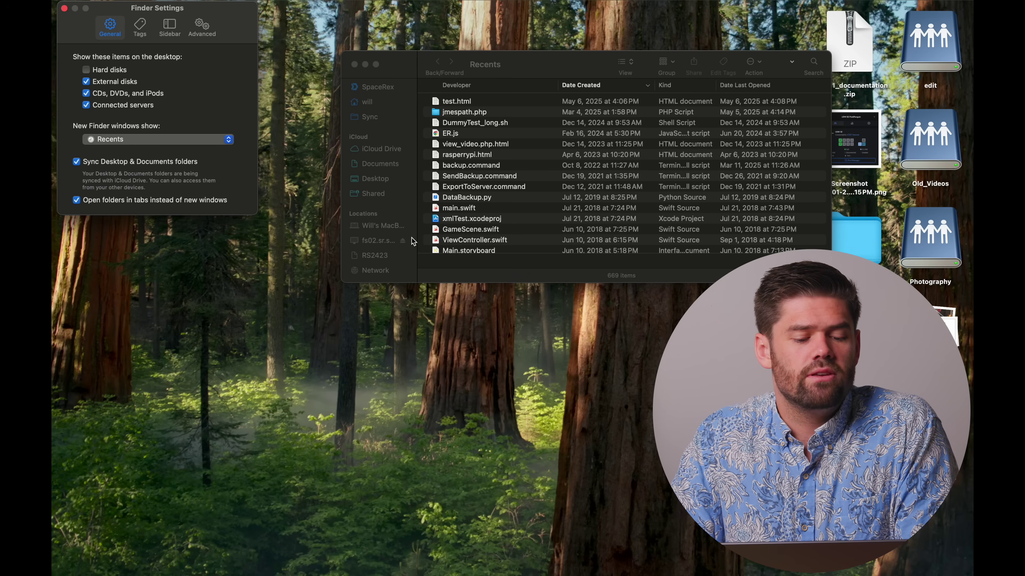
Step: Select all the mounted network shares on the desktop and eject them
{"action": "left_click_drag", "start_coordinate": [970, 259], "coordinate": [940, 23]}
{"action": "right_click", "coordinate": [940, 24]}
{"action": "left_click", "coordinate": [874, 41]}
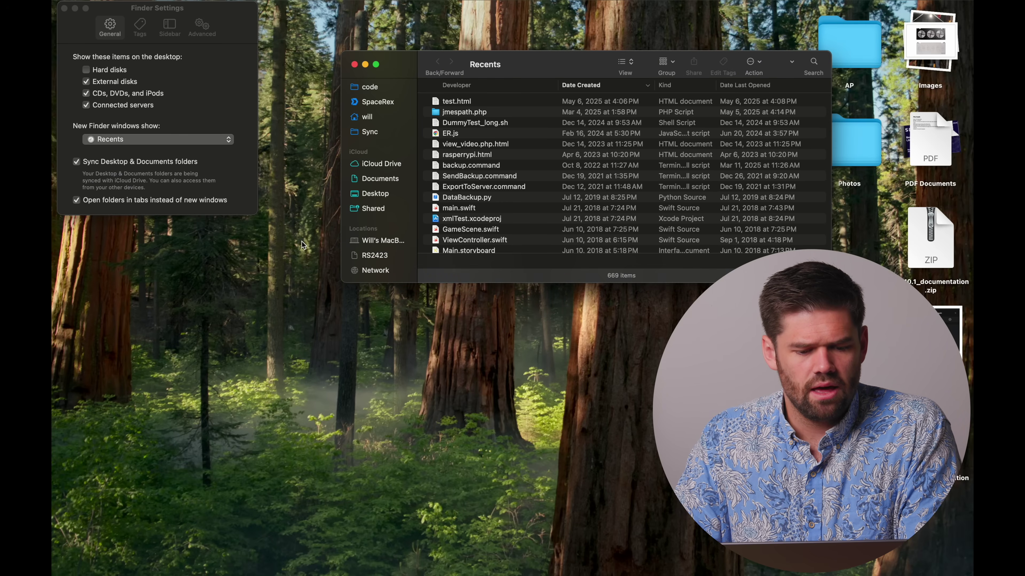
Step: Browse the Network location and reconnect to the file server, mounting its Old_Videos, Photography and edit shares
{"action": "scroll", "coordinate": [367, 246], "scroll_direction": "down", "scroll_amount": 2}
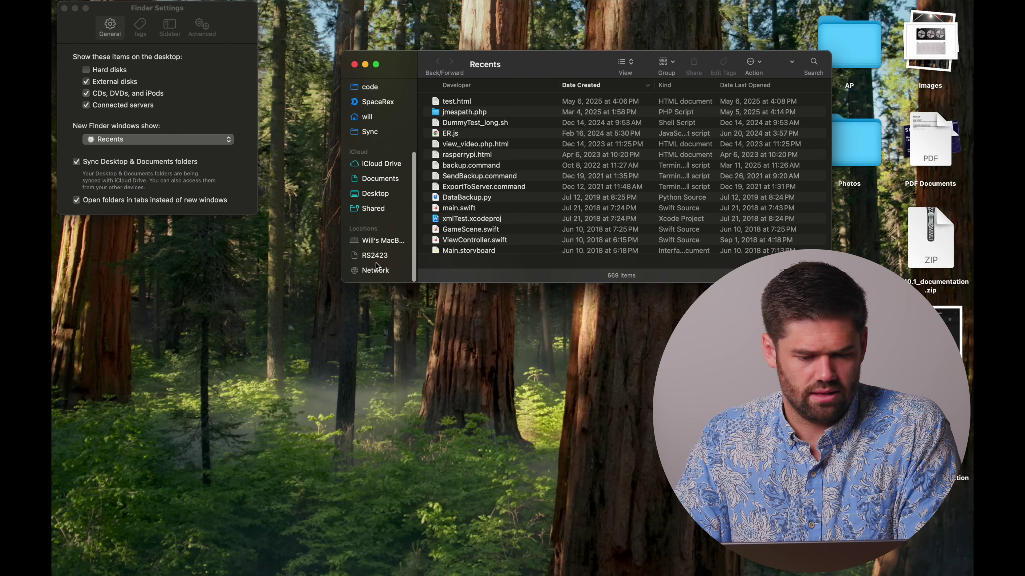
{"action": "left_click", "coordinate": [375, 272]}
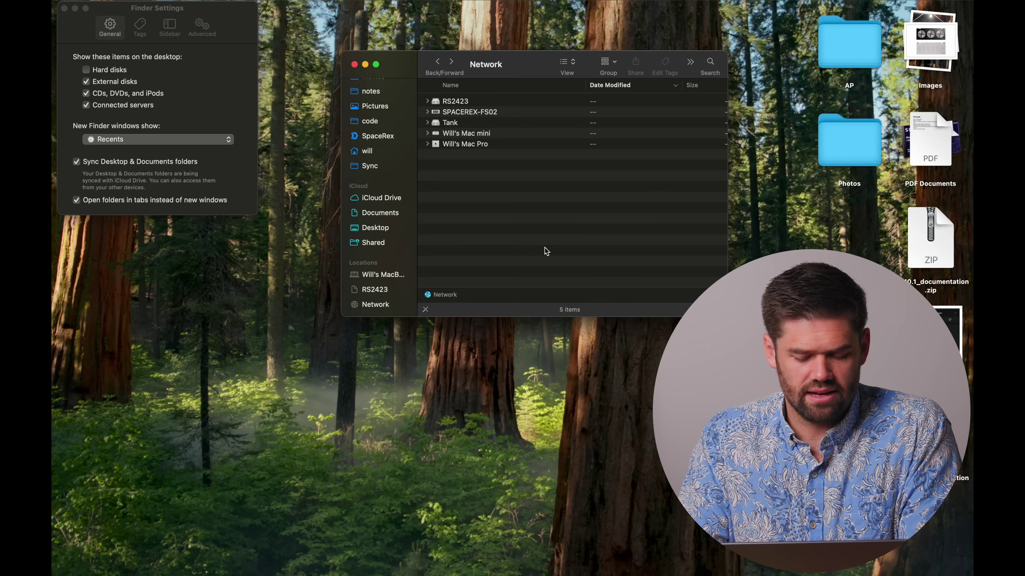
{"action": "key", "text": "super+k"}
{"action": "key", "text": "Return"}
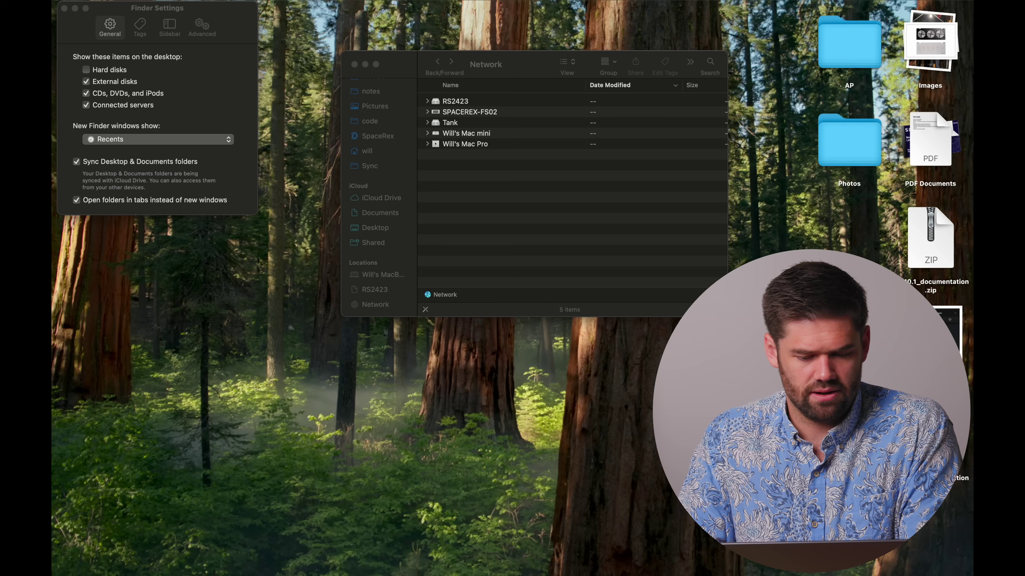
{"action": "key", "text": "Return"}
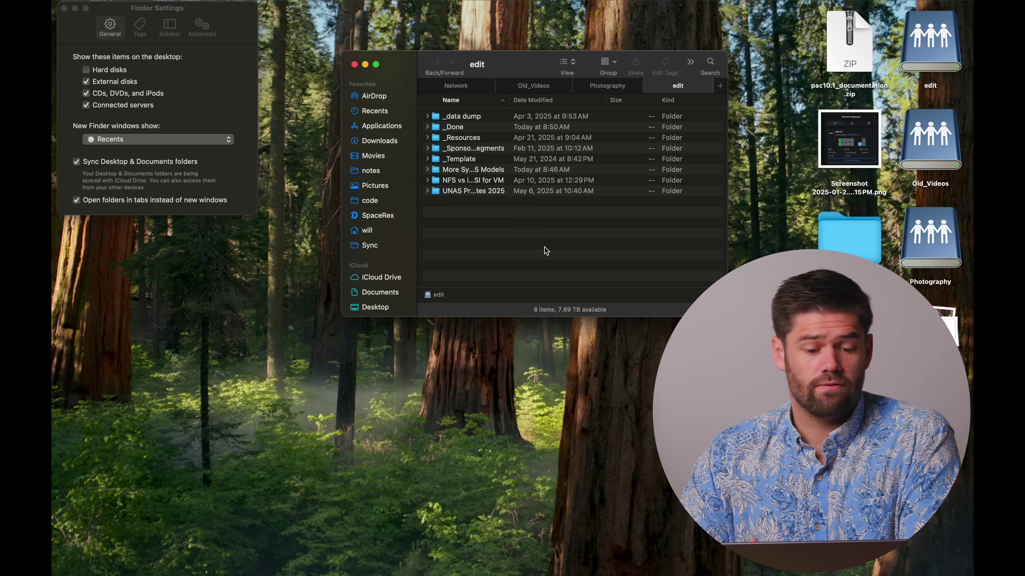
Step: Open the Archive share on the RS2423 server
{"action": "scroll", "coordinate": [394, 247], "scroll_direction": "down", "scroll_amount": 5}
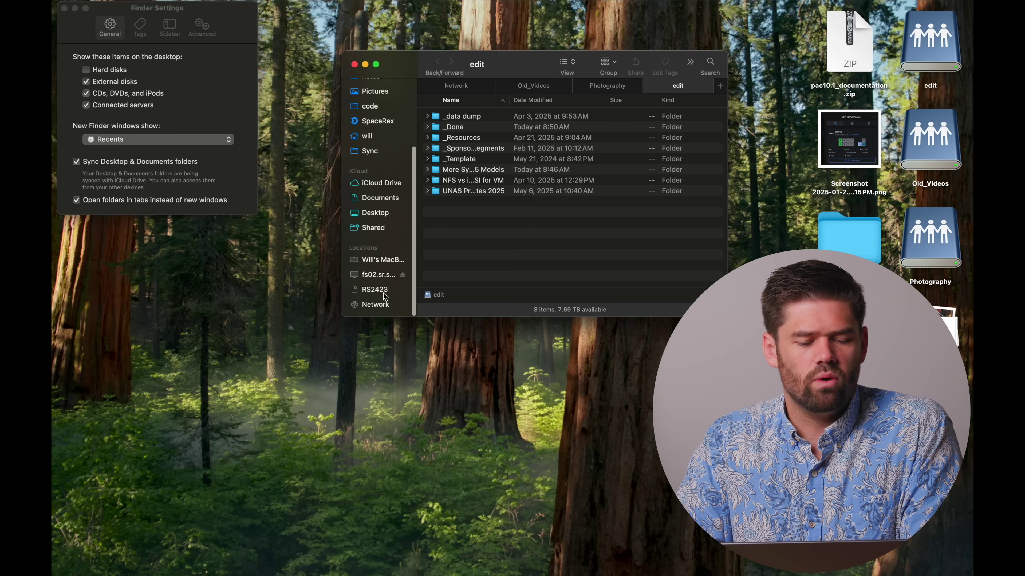
{"action": "left_click", "coordinate": [375, 289]}
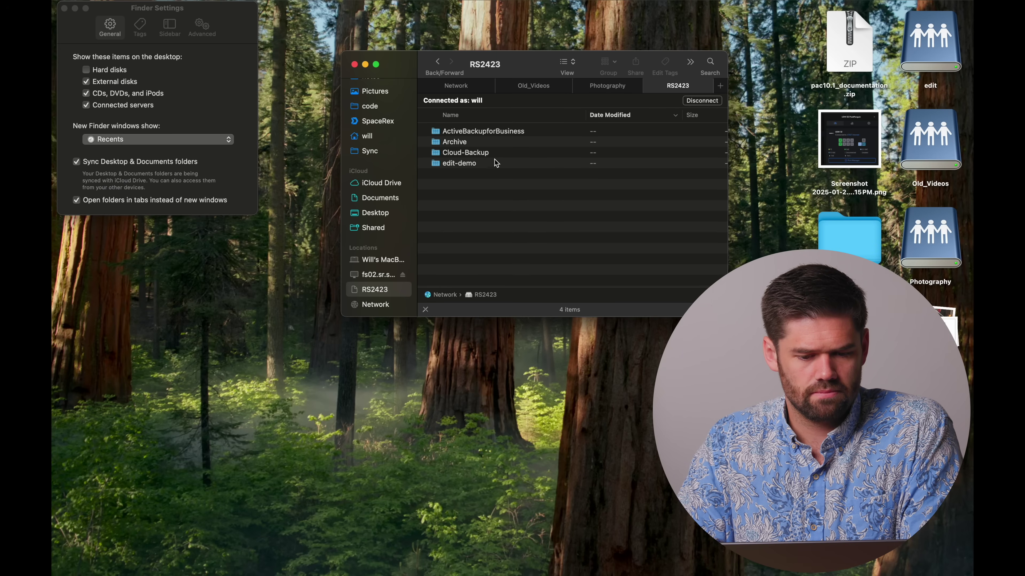
{"action": "double_click", "coordinate": [470, 142]}
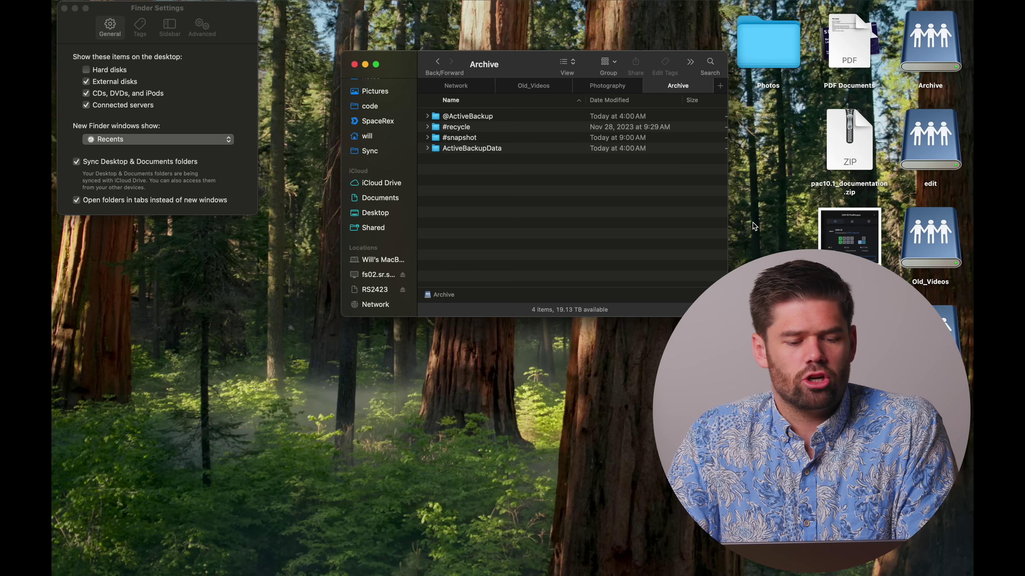
Step: Add the edit share to the Finder favorites and list the shares on the fs02.sr.spacerex.co server
{"action": "scroll", "coordinate": [379, 113], "scroll_direction": "up", "scroll_amount": 5}
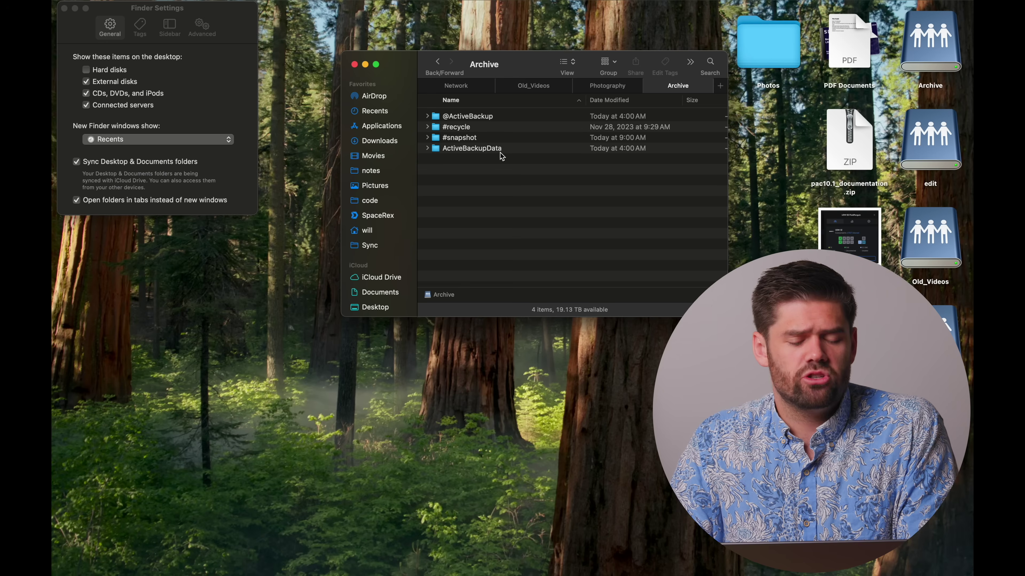
{"action": "left_click_drag", "start_coordinate": [941, 139], "coordinate": [393, 258]}
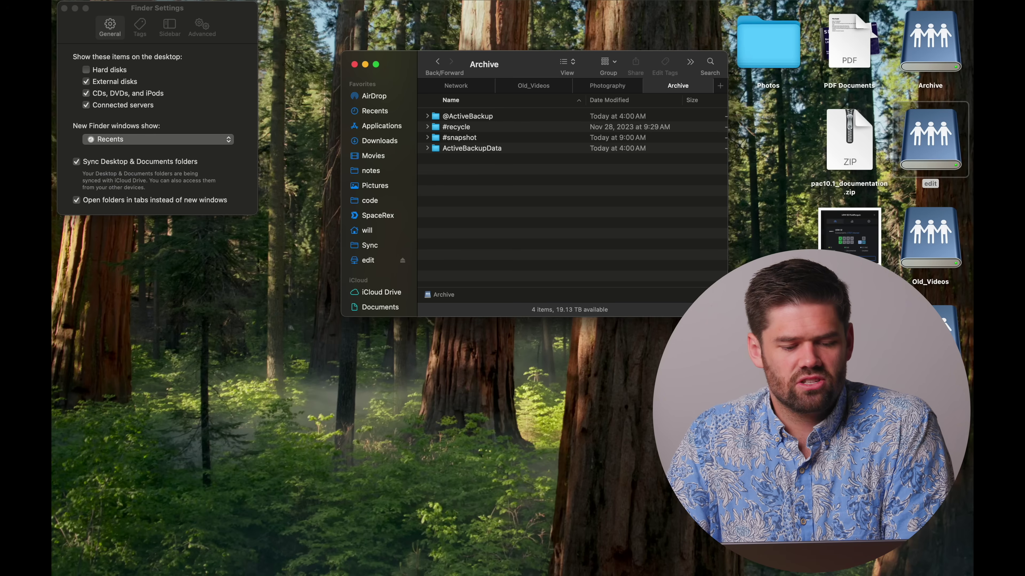
{"action": "scroll", "coordinate": [393, 288], "scroll_direction": "down", "scroll_amount": 5}
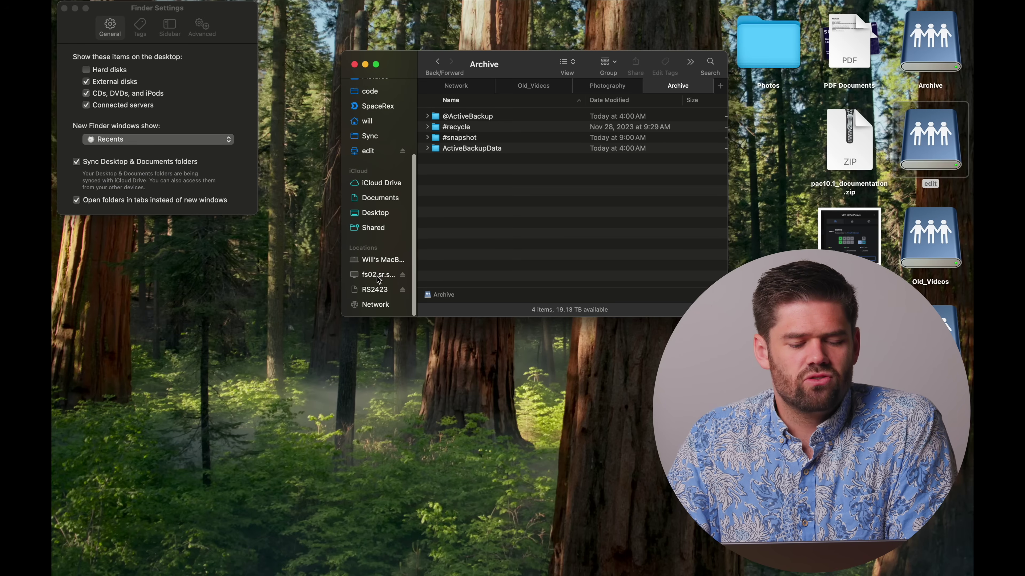
{"action": "left_click", "coordinate": [378, 277]}
{"action": "mouse_move", "coordinate": [463, 178]}
{"action": "left_mouse_down"}
{"action": "mouse_move", "coordinate": [379, 166]}
{"action": "mouse_move", "coordinate": [478, 177]}
{"action": "left_mouse_up"}
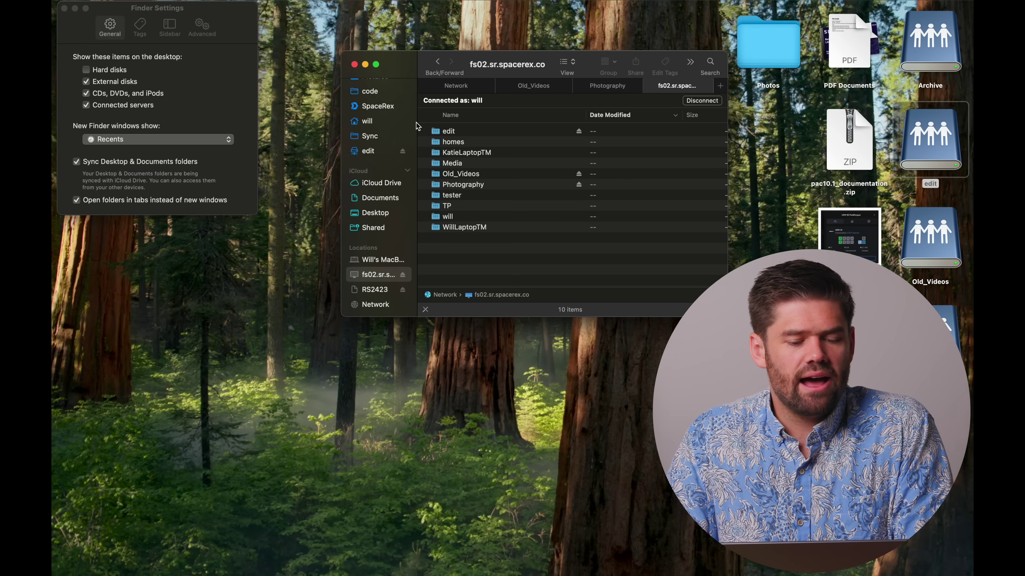
Step: Eject all mounted network shares from the desktop and reconnect only the edit share from the Finder favorites
{"action": "left_click_drag", "start_coordinate": [967, 340], "coordinate": [893, 2]}
{"action": "right_click", "coordinate": [933, 57]}
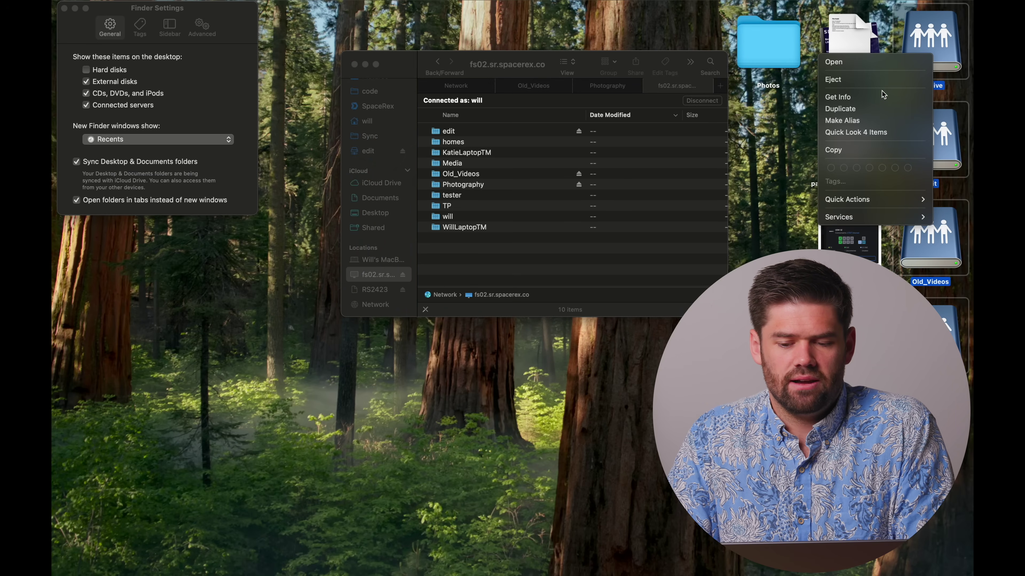
{"action": "left_click", "coordinate": [878, 82]}
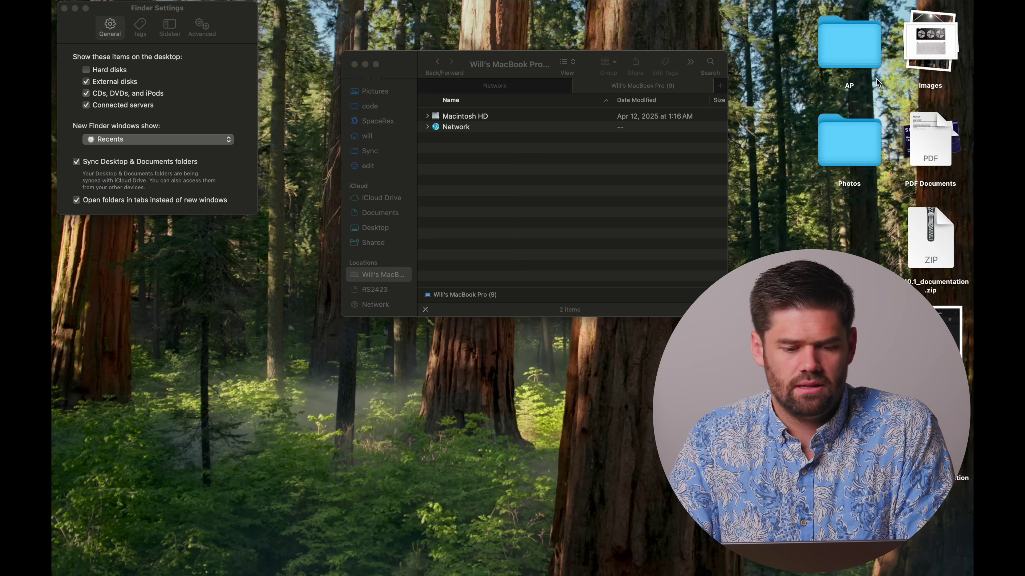
{"action": "left_click", "coordinate": [374, 171]}
{"action": "left_click", "coordinate": [374, 171]}
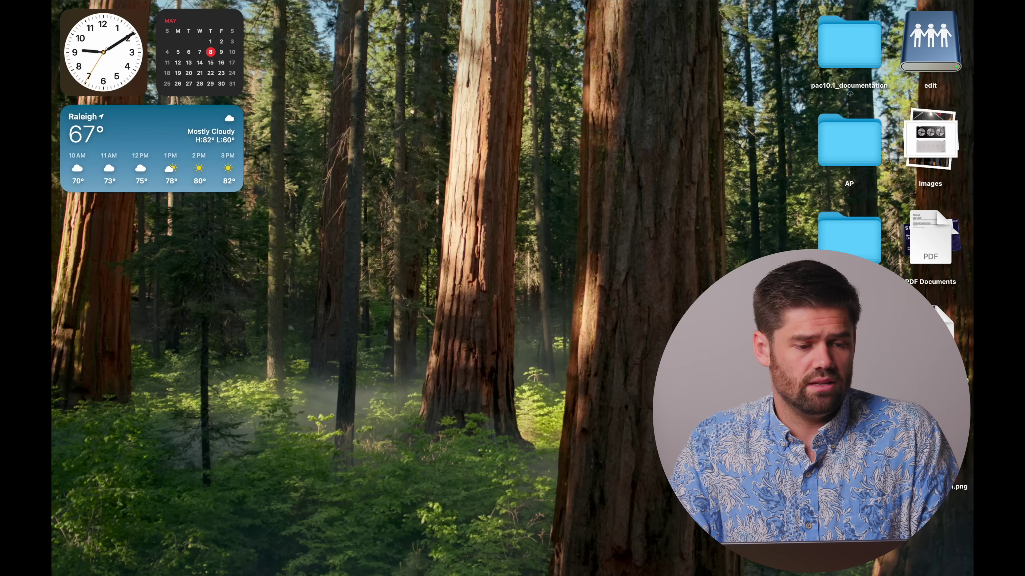
Step: In the Mac's battery options, set wake for network access to Never and change when hard disks are put to sleep
{"action": "left_click", "coordinate": [63, 5]}
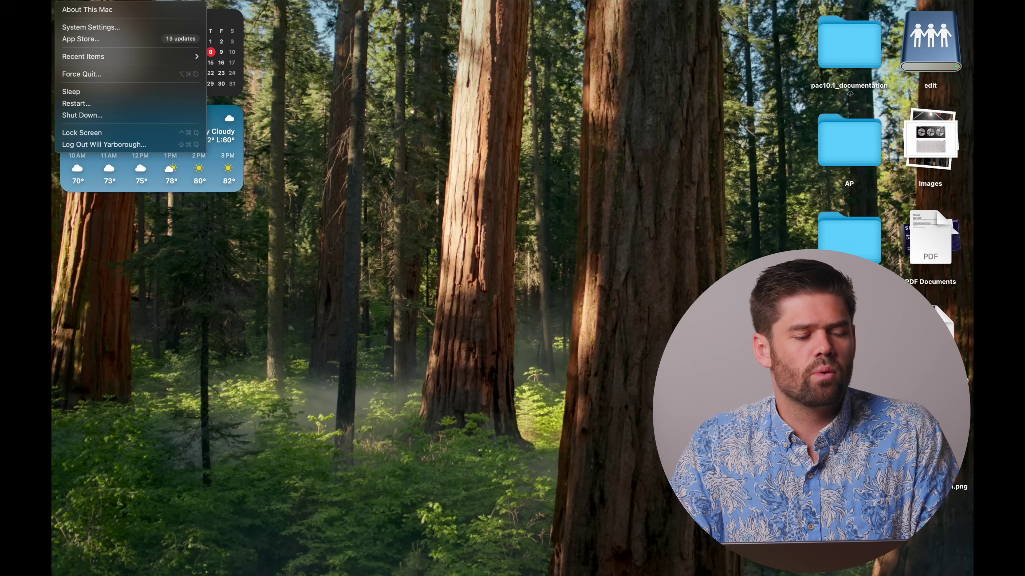
{"action": "left_click", "coordinate": [96, 28]}
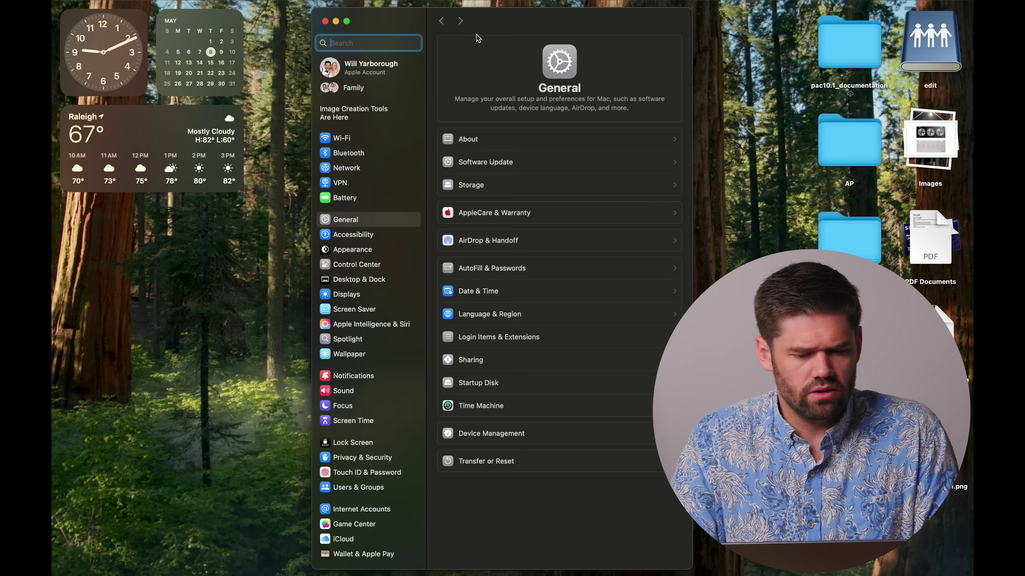
{"action": "left_click", "coordinate": [359, 202]}
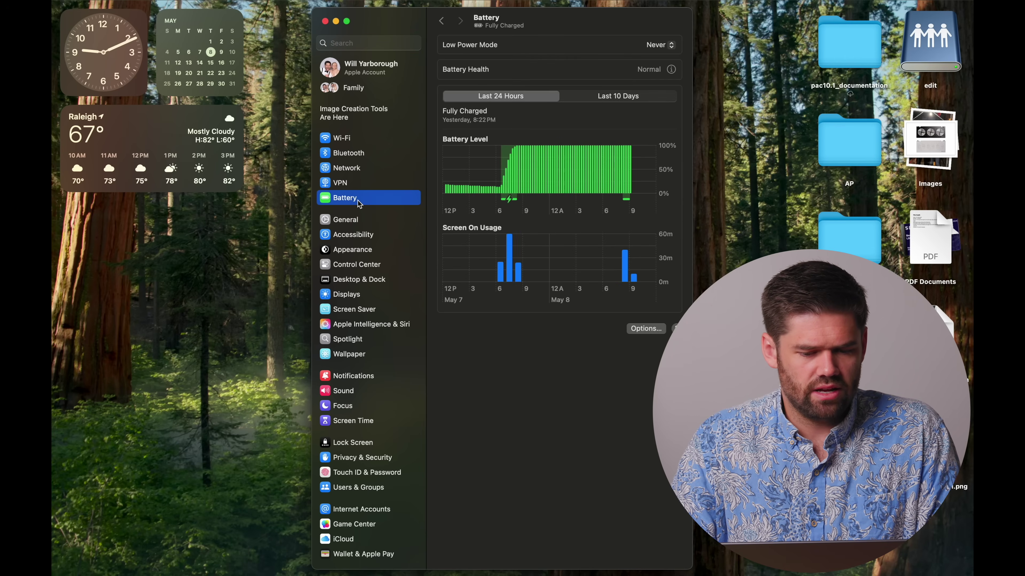
{"action": "left_click", "coordinate": [637, 330]}
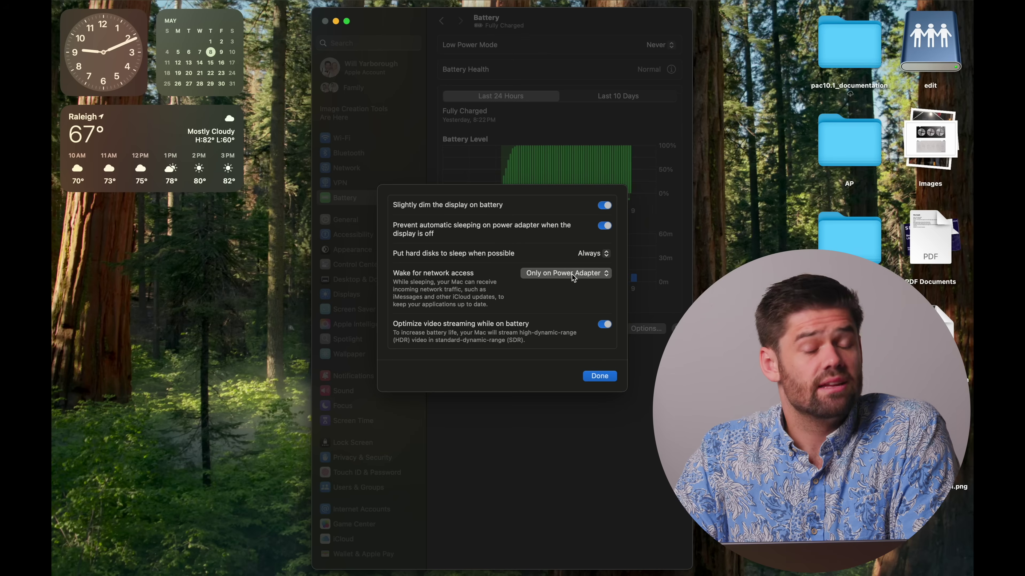
{"action": "left_click", "coordinate": [573, 282]}
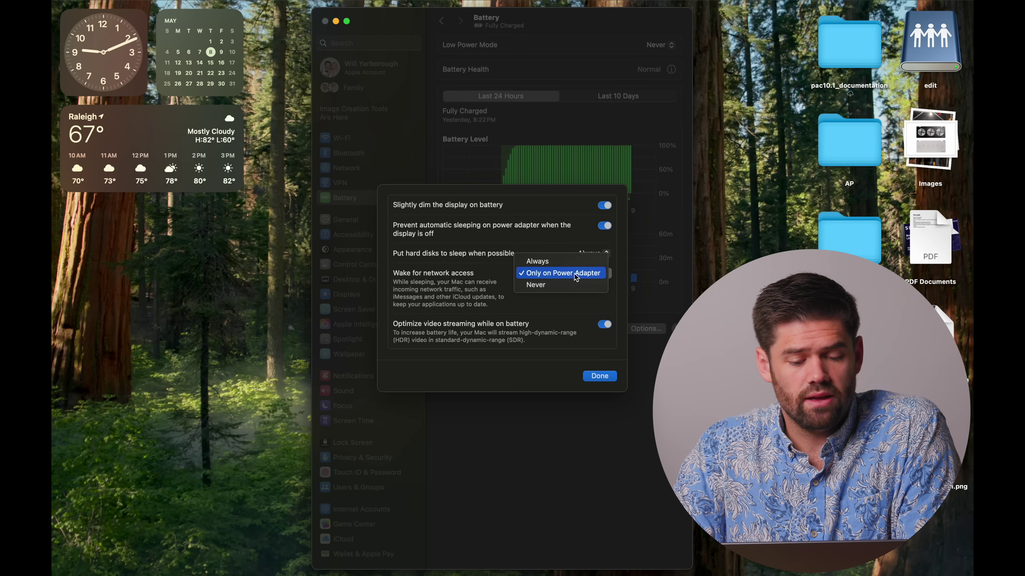
{"action": "left_click", "coordinate": [573, 286]}
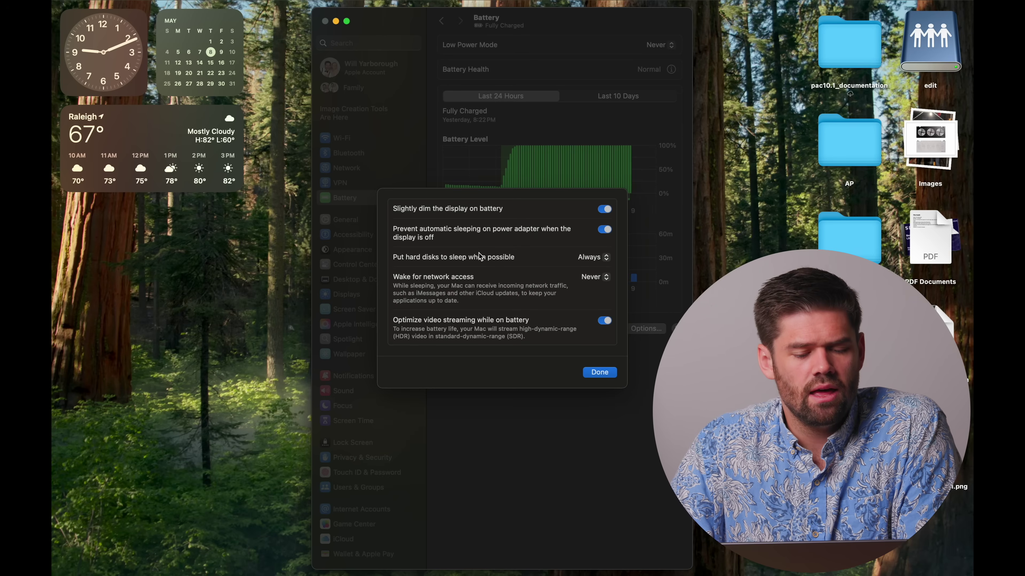
{"action": "left_click", "coordinate": [592, 257]}
{"action": "left_click", "coordinate": [622, 293]}
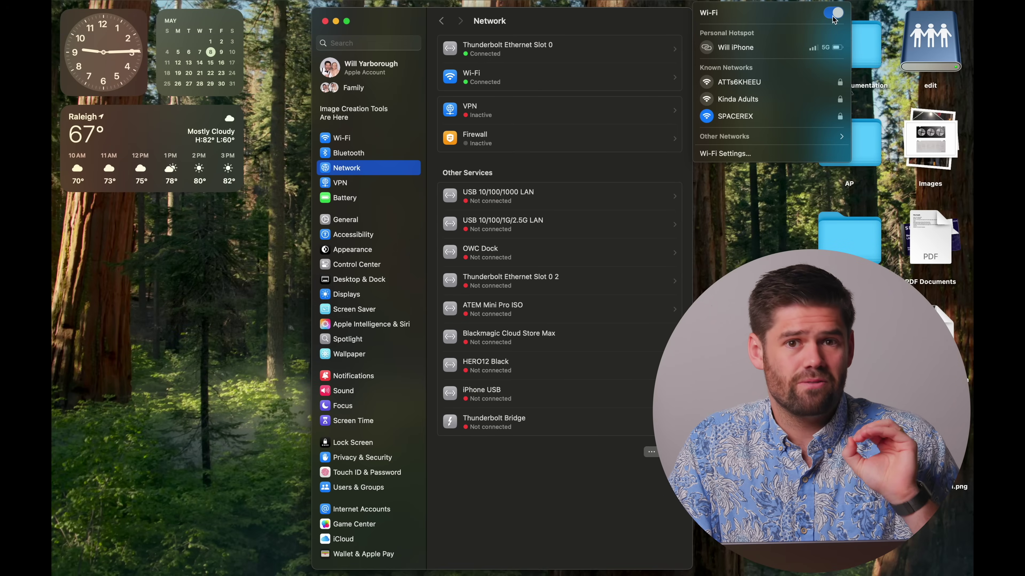
Step: Turn off Wi-Fi so the Mac uses only its wired Thunderbolt Ethernet connection
{"action": "left_click", "coordinate": [833, 16]}
{"action": "left_click", "coordinate": [757, 132]}
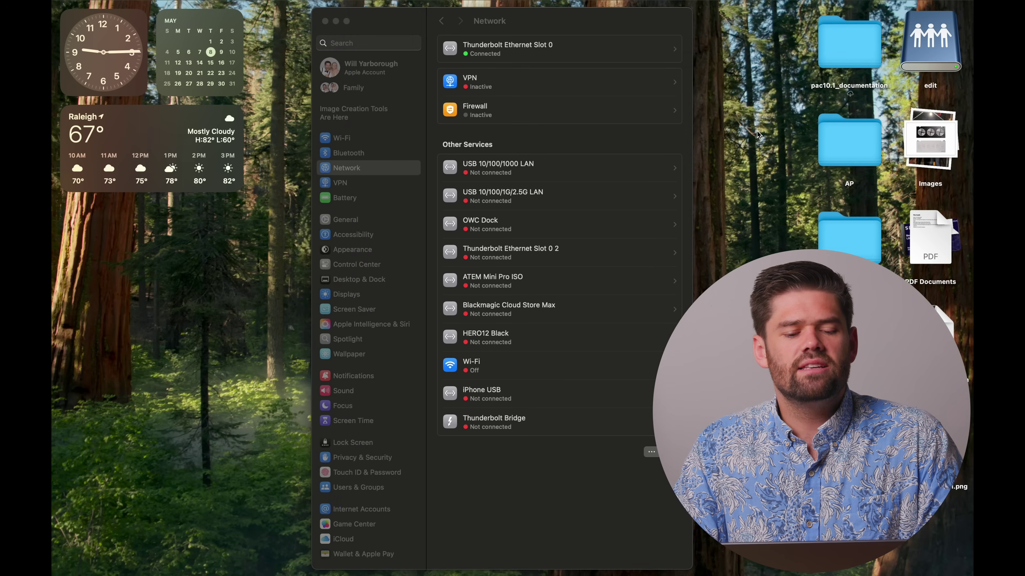
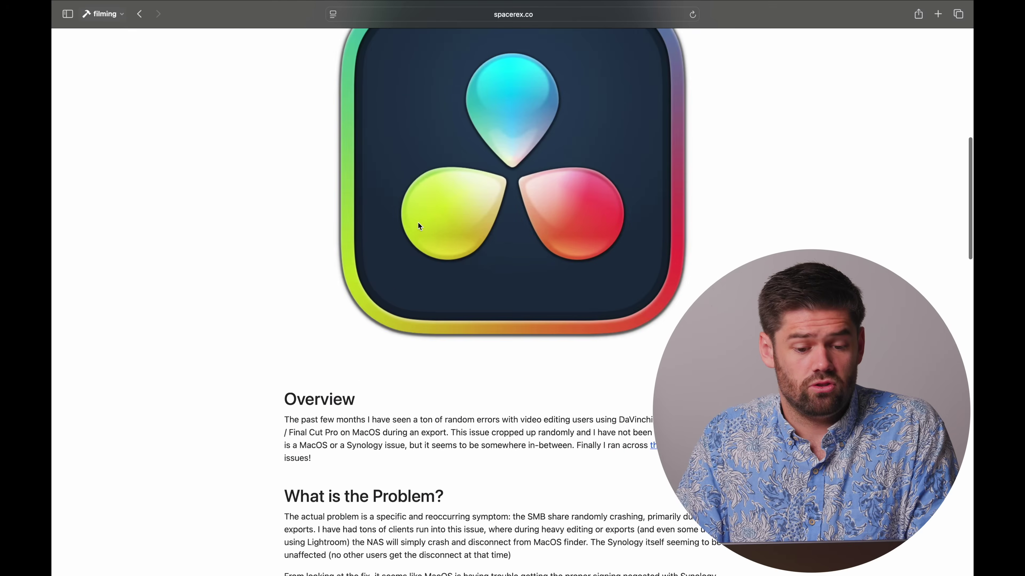
Step: Copy the command sudo nano /etc/nsmb.conf from Step 1 of the spacerex.co article
{"action": "scroll", "coordinate": [418, 222], "scroll_direction": "down", "scroll_amount": 8}
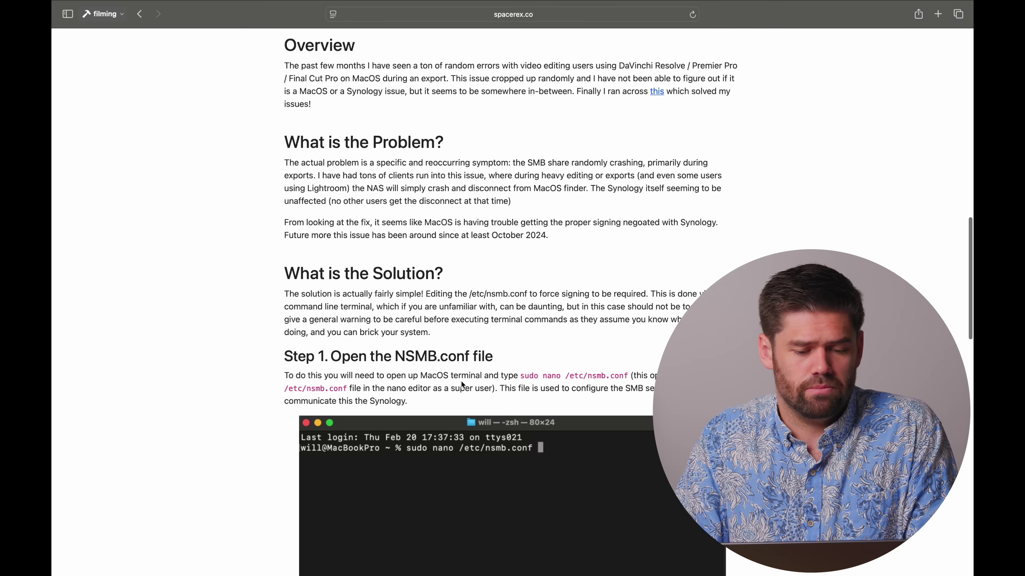
{"action": "scroll", "coordinate": [422, 263], "scroll_direction": "down", "scroll_amount": 5}
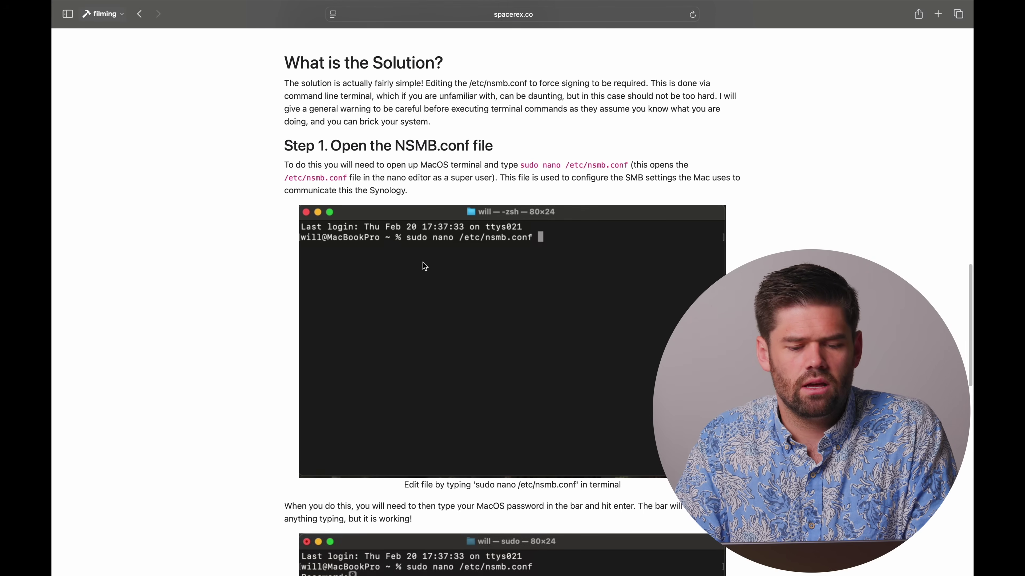
{"action": "left_click_drag", "start_coordinate": [628, 165], "coordinate": [570, 162]}
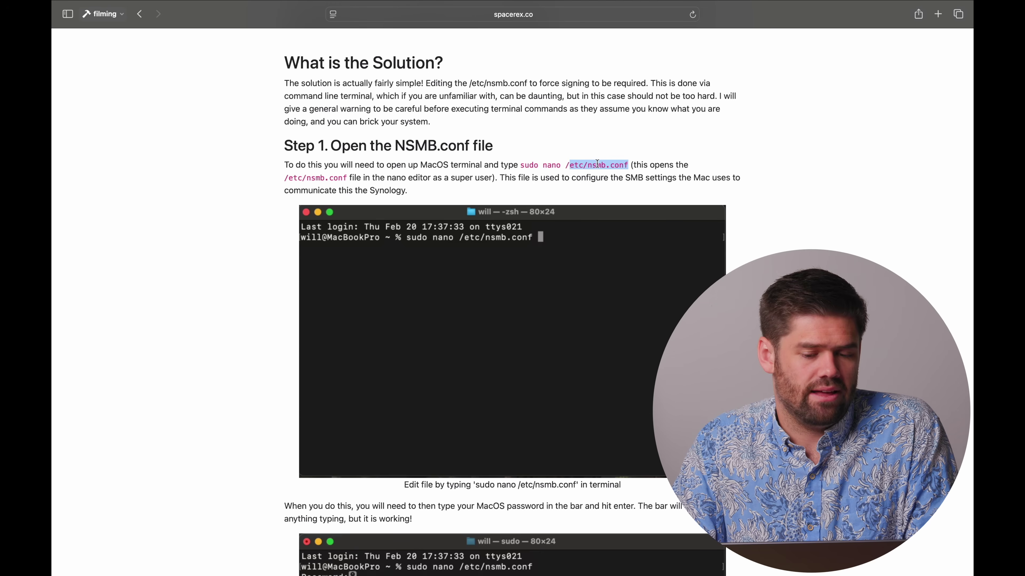
{"action": "left_click", "coordinate": [616, 171]}
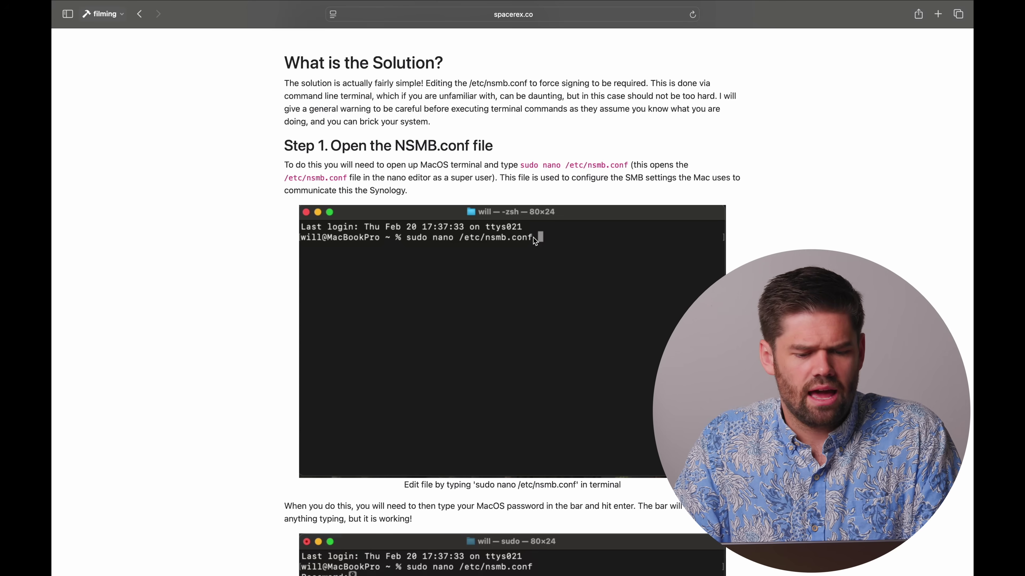
{"action": "scroll", "coordinate": [410, 255], "scroll_direction": "down", "scroll_amount": 2}
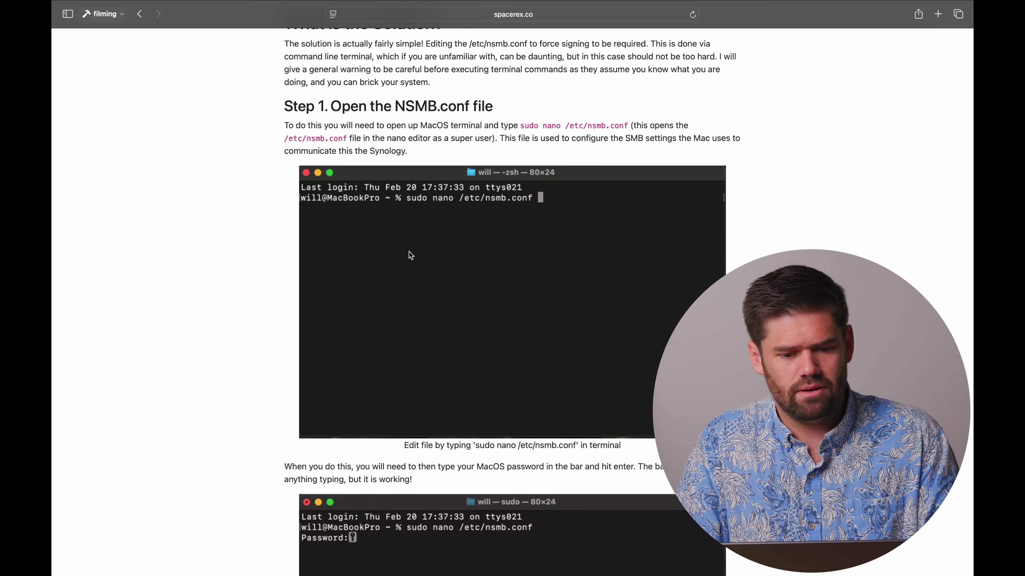
{"action": "left_click_drag", "start_coordinate": [627, 128], "coordinate": [522, 128]}
{"action": "key", "text": "super+c"}
Step: Return to the desktop and launch the Terminal app
{"action": "key", "text": "ctrl+Left"}
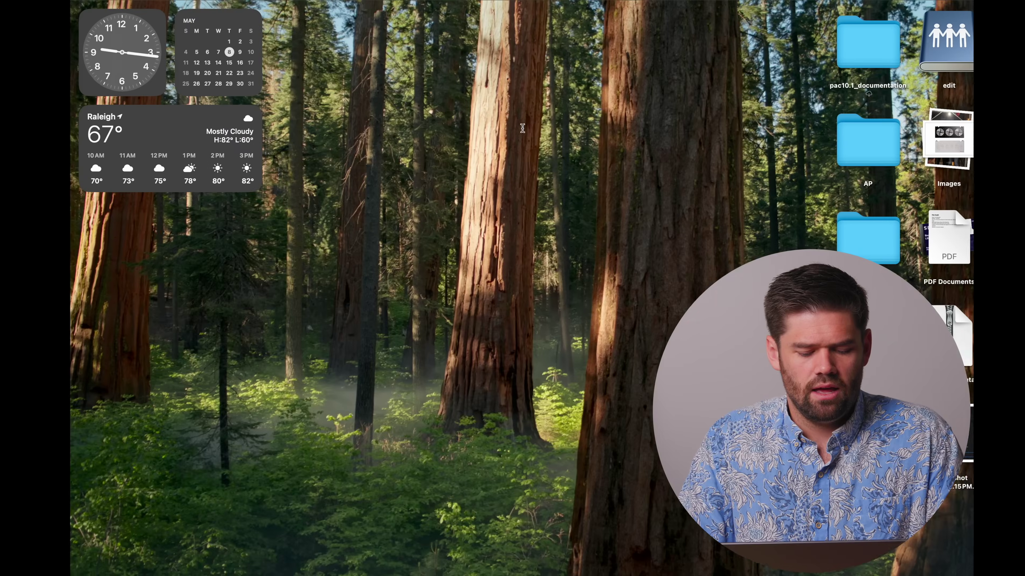
{"action": "key", "text": "super+space"}
{"action": "type", "text": "tes"}
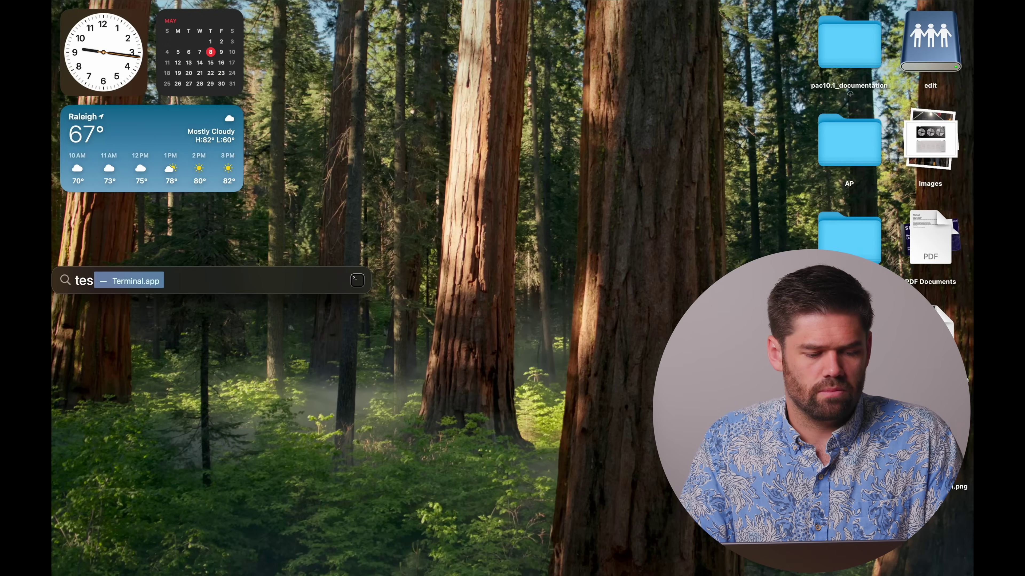
{"action": "key", "text": "BackSpace"}
{"action": "type", "text": "rm"}
{"action": "key", "text": "Return"}
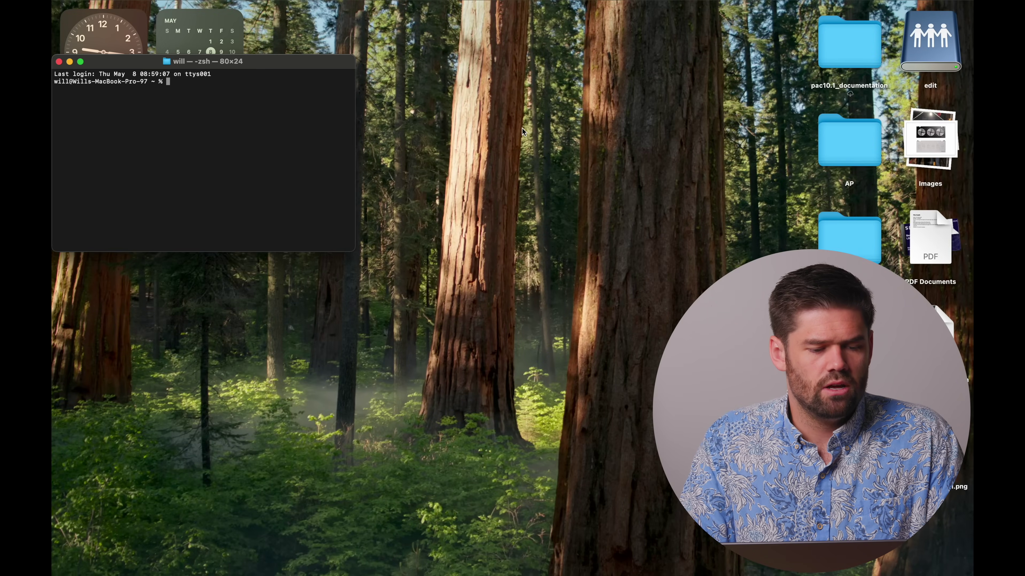
Step: Enlarge the terminal text so the window fills most of the screen, and shift the window slightly for a clear view
{"action": "key", "text": "super+plus"}
{"action": "key", "text": "super+plus"}
{"action": "key", "text": "super+plus"}
{"action": "key", "text": "super+plus"}
{"action": "key", "text": "super+plus"}
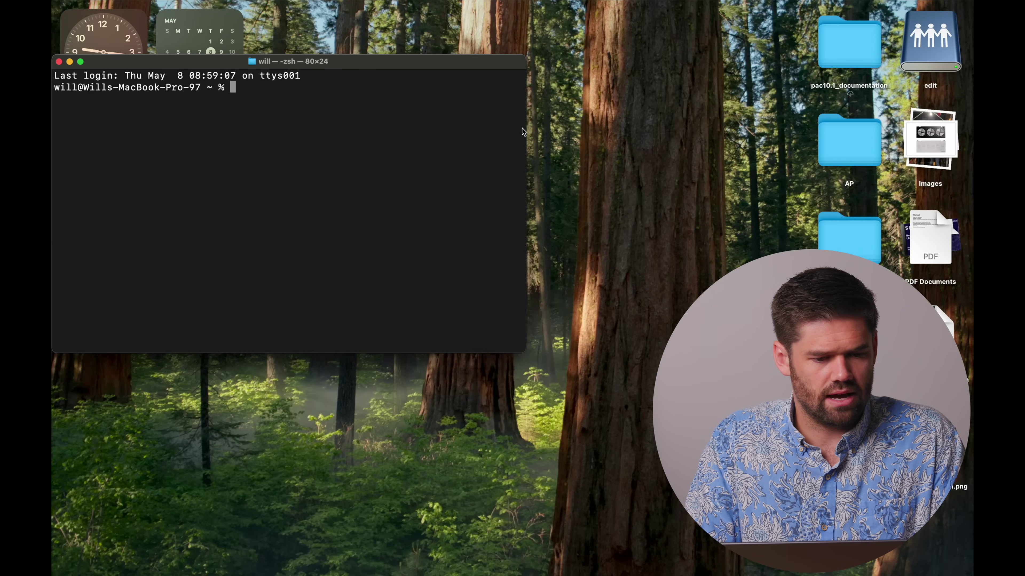
{"action": "key", "text": "super+plus"}
{"action": "key", "text": "super+plus"}
{"action": "key", "text": "super+plus"}
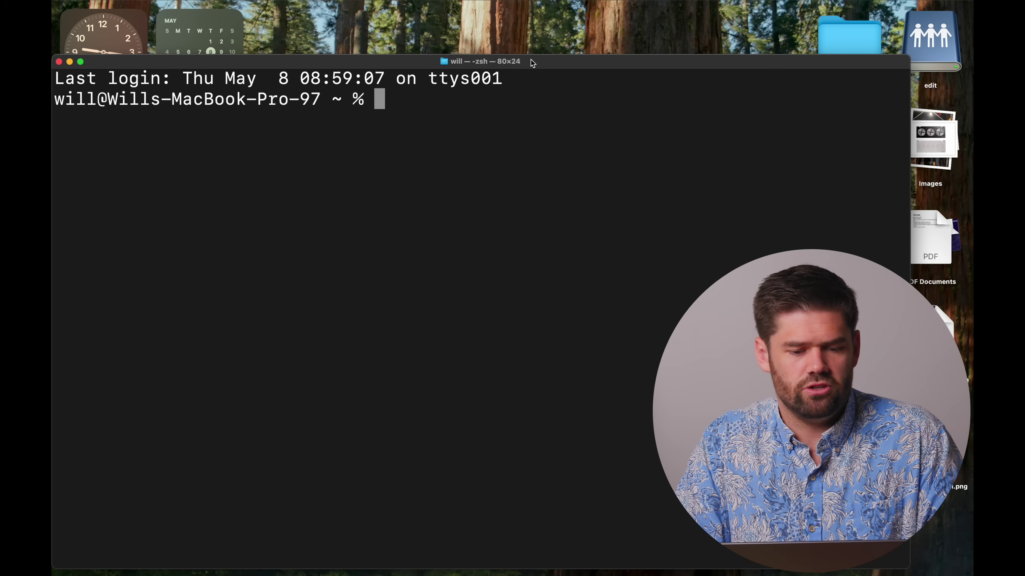
{"action": "left_click_drag", "start_coordinate": [523, 62], "coordinate": [537, 47]}
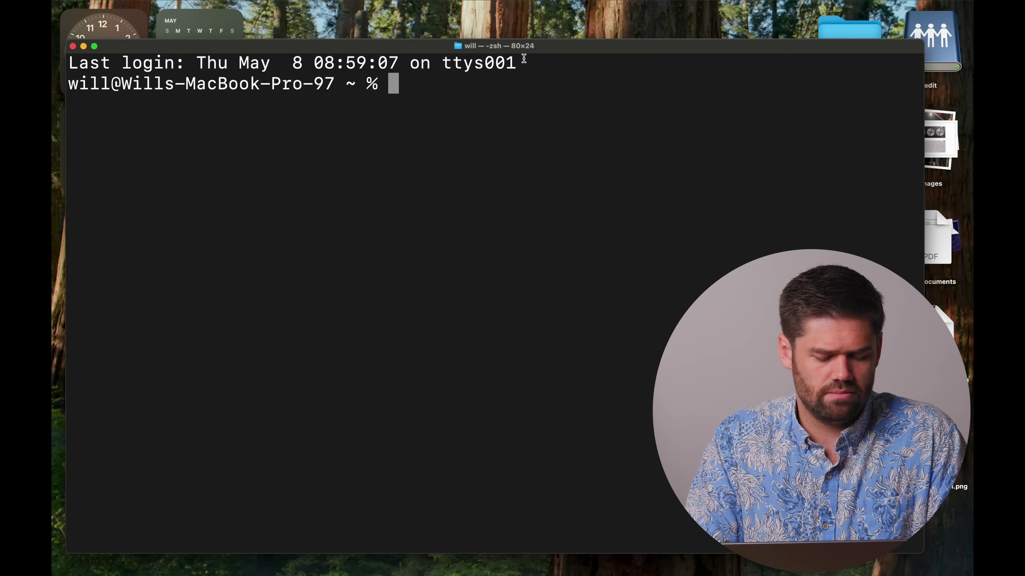
Step: Run the copied command sudo nano /etc/nsmb.conf and authenticate with the Mac account password
{"action": "key", "text": "super+v"}
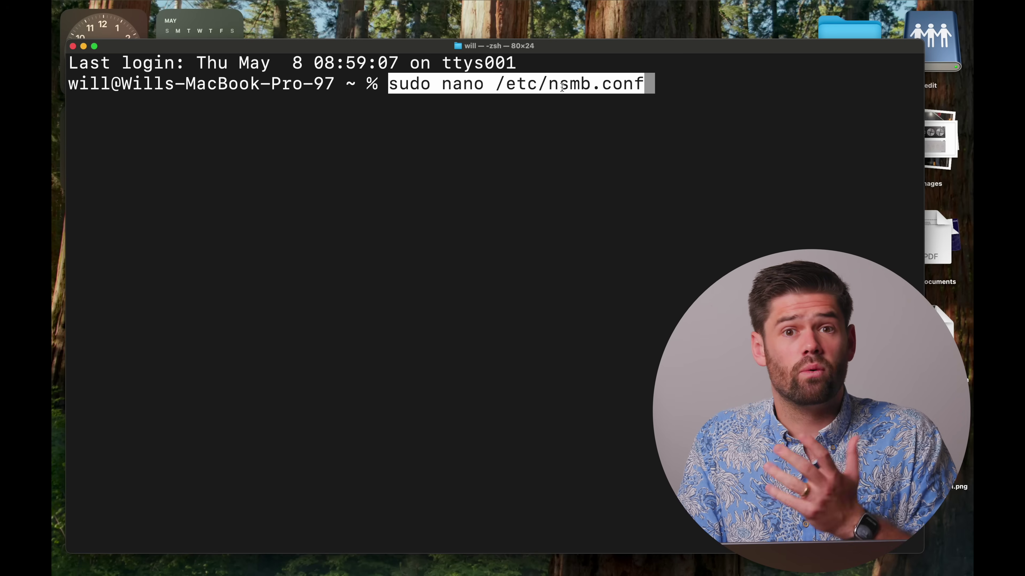
{"action": "key", "text": "Return"}
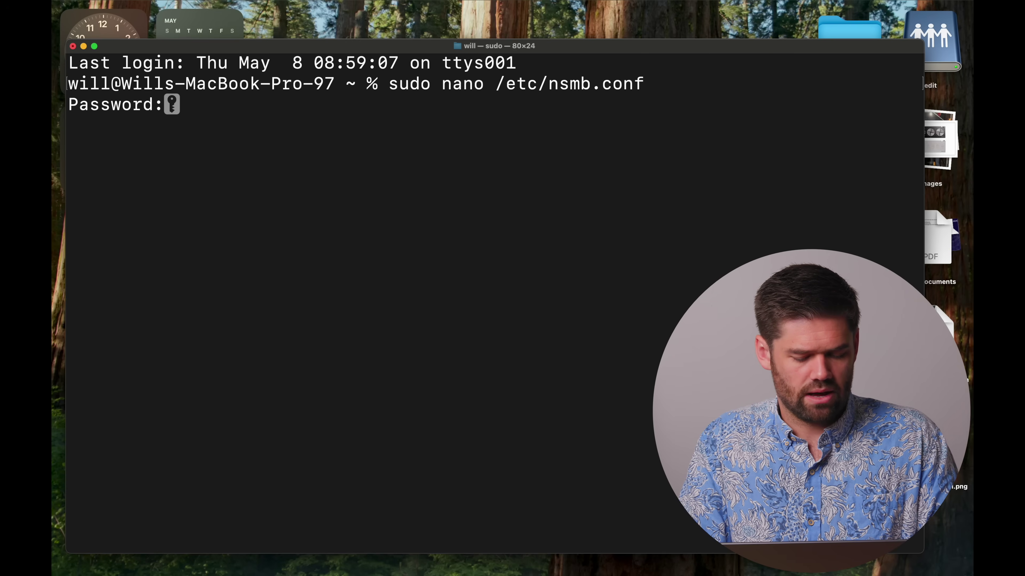
{"action": "key", "text": "Return"}
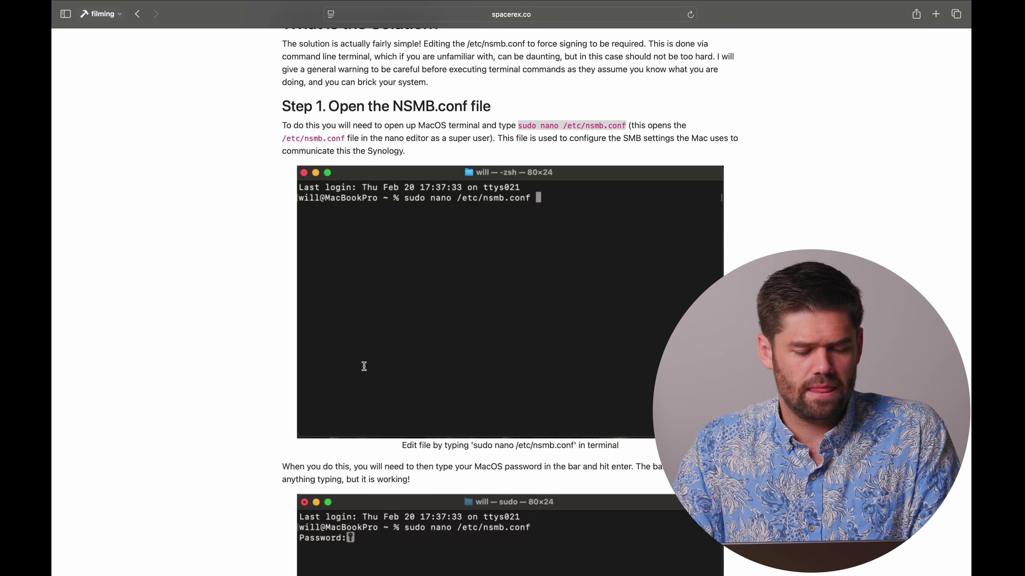
Step: Copy the [default] block with streams=yes, soft=yes and signing_required=yes from Step 2 of the spacerex.co article into the open nsmb.conf file
{"action": "scroll", "coordinate": [364, 367], "scroll_direction": "down", "scroll_amount": 10}
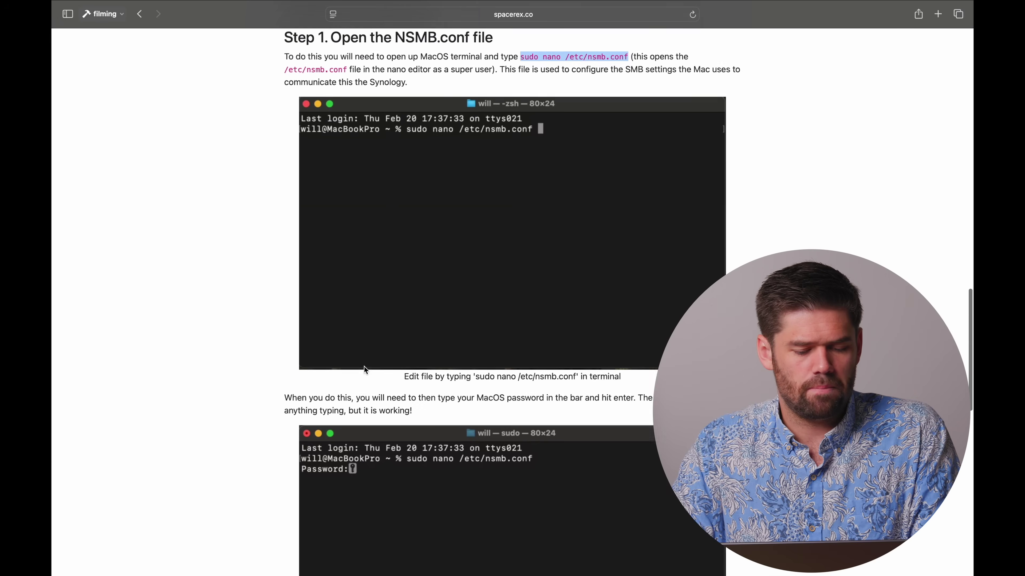
{"action": "scroll", "coordinate": [365, 369], "scroll_direction": "down", "scroll_amount": 1}
{"action": "left_click_drag", "start_coordinate": [408, 342], "coordinate": [283, 314]}
{"action": "key", "text": "super+c"}
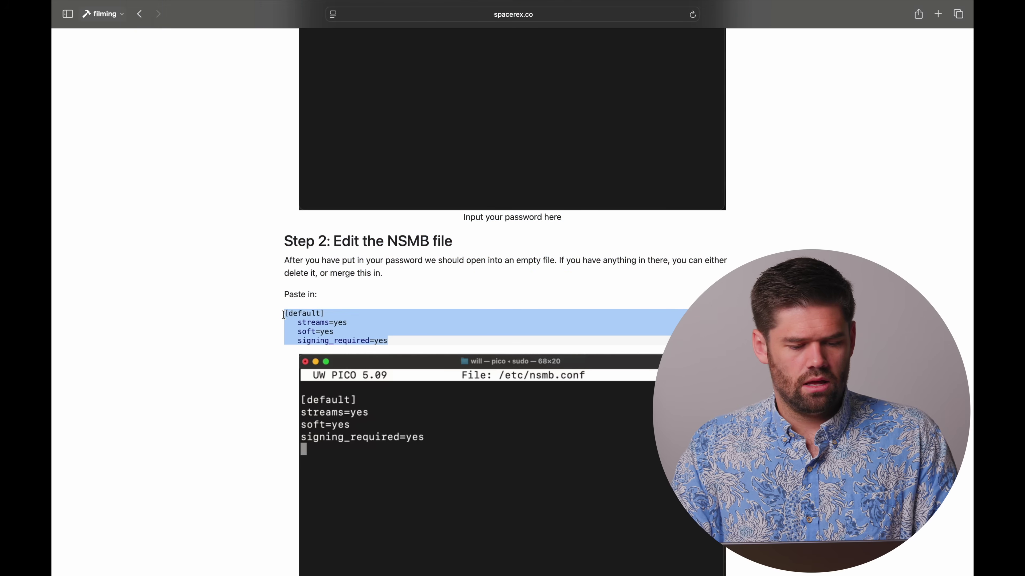
{"action": "key", "text": "super+Tab"}
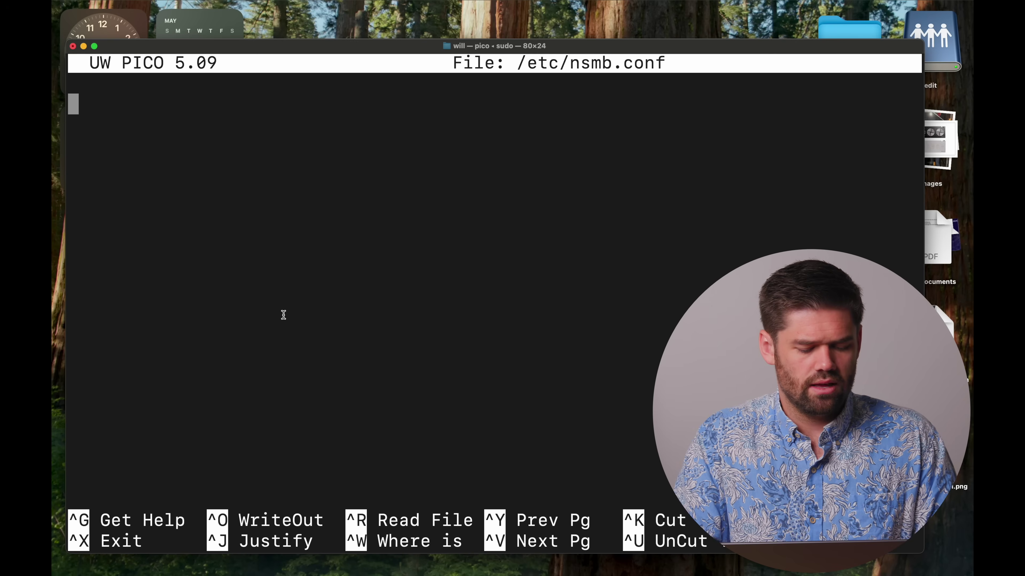
{"action": "key", "text": "super+v"}
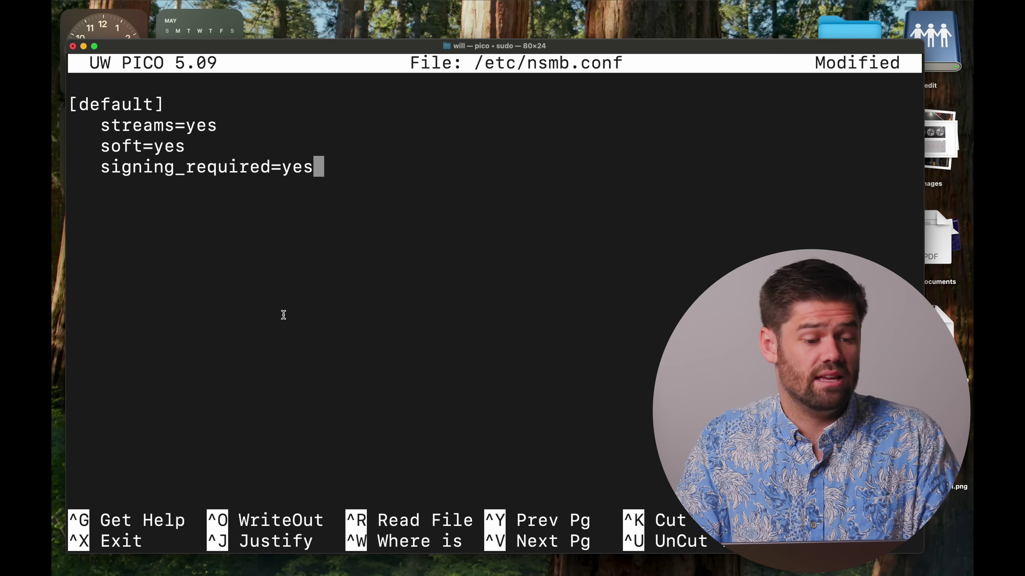
Step: Review the streams, soft and signing_required lines under [default] in nsmb.conf one by one, and then the whole block
{"action": "key", "text": "Up"}
{"action": "key", "text": "Up"}
{"action": "key", "text": "Up"}
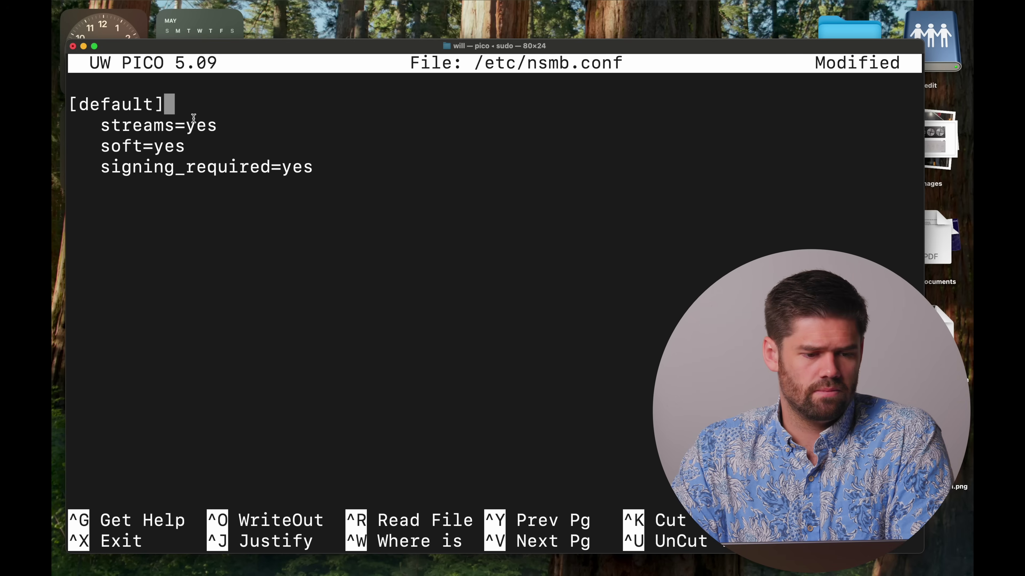
{"action": "left_click_drag", "start_coordinate": [101, 125], "coordinate": [264, 121]}
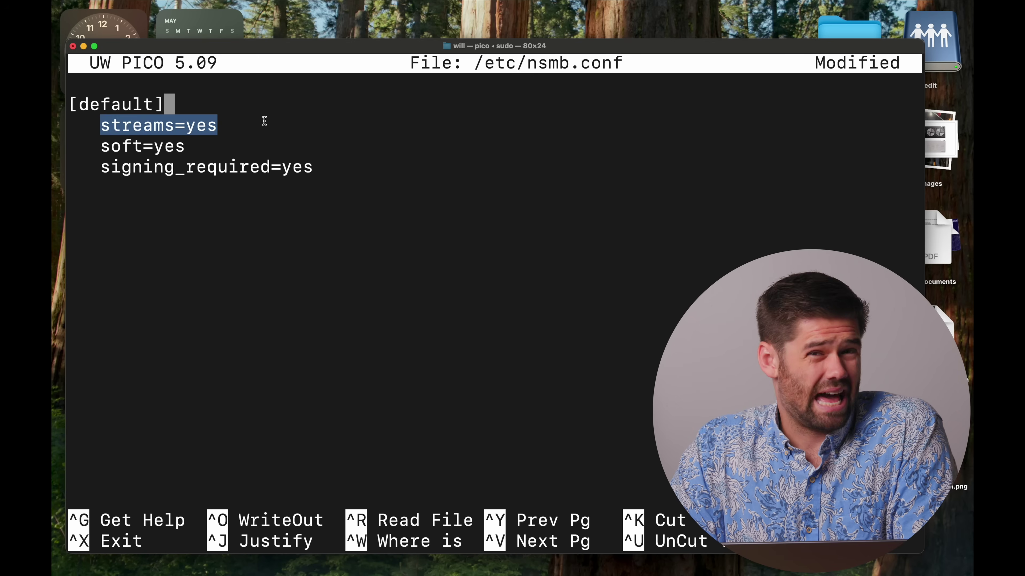
{"action": "left_click", "coordinate": [206, 153]}
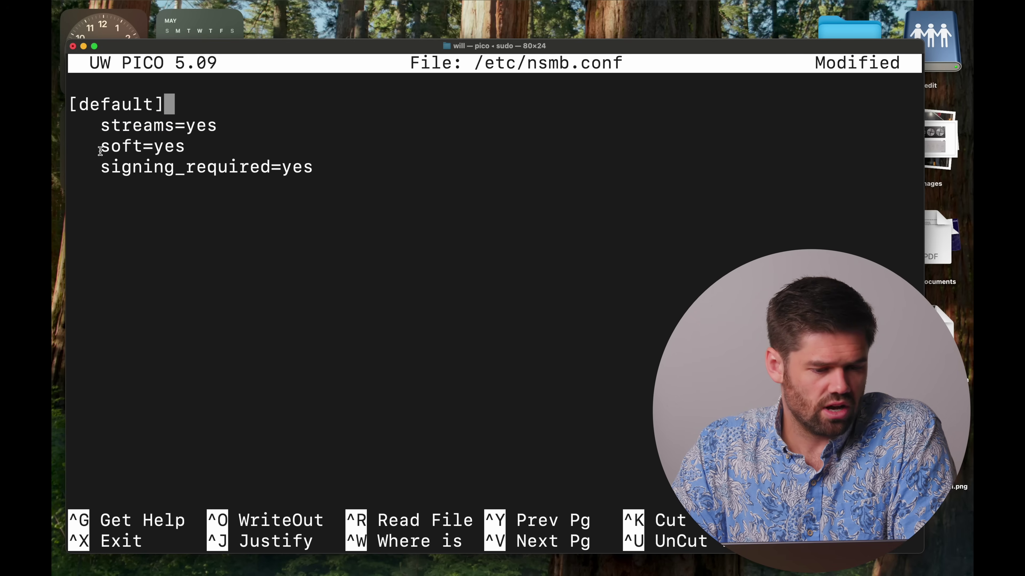
{"action": "left_click_drag", "start_coordinate": [100, 146], "coordinate": [187, 151]}
{"action": "left_click", "coordinate": [189, 151]}
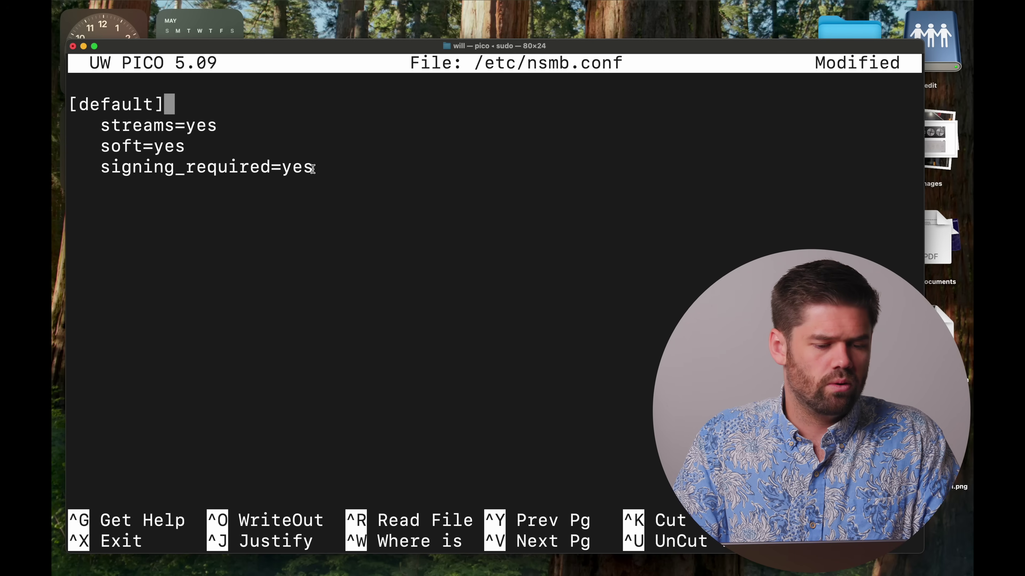
{"action": "left_click_drag", "start_coordinate": [313, 169], "coordinate": [103, 171]}
{"action": "left_click", "coordinate": [104, 171]}
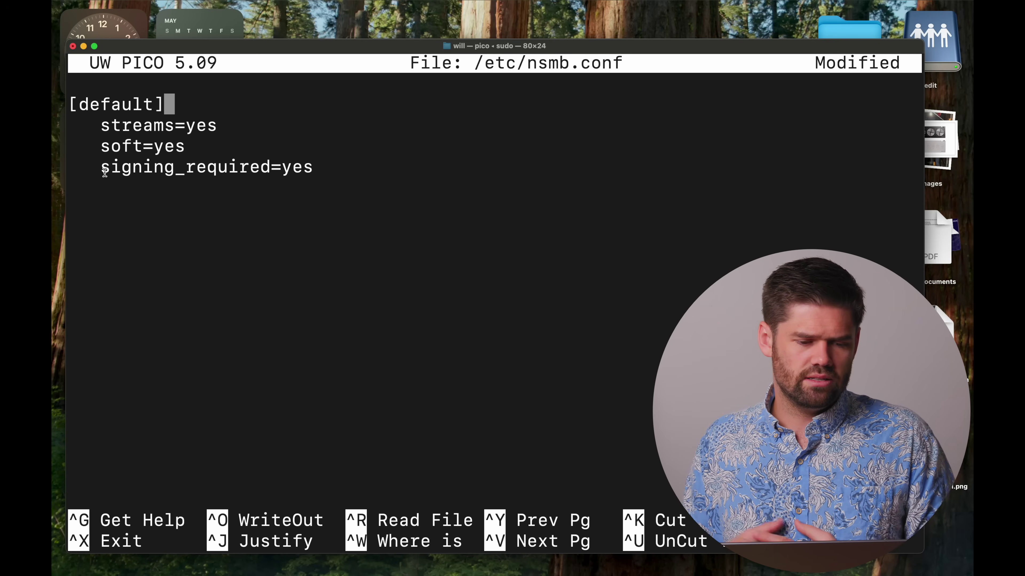
{"action": "left_click_drag", "start_coordinate": [104, 172], "coordinate": [315, 160]}
{"action": "left_click", "coordinate": [315, 158]}
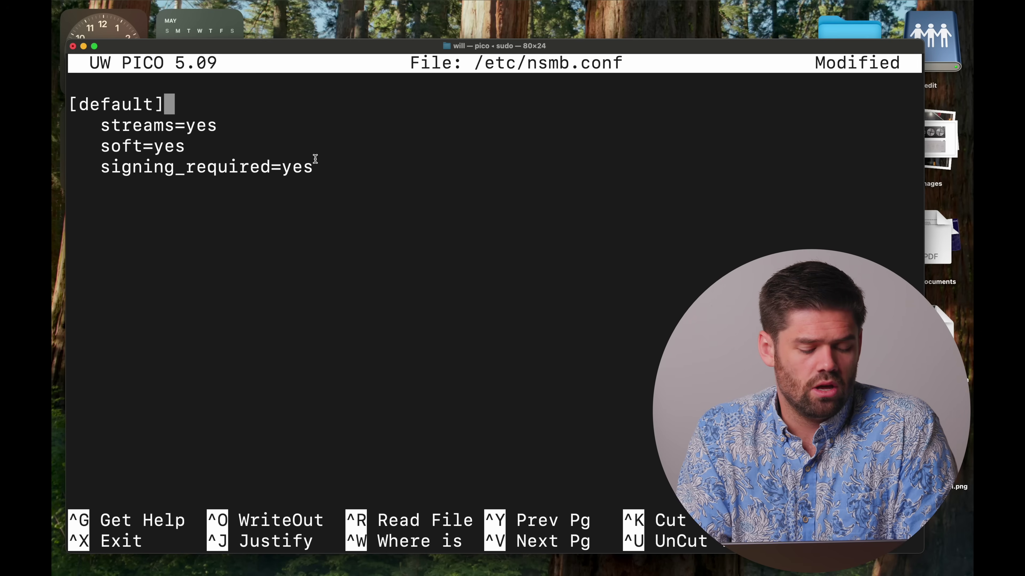
{"action": "left_click_drag", "start_coordinate": [335, 172], "coordinate": [53, 109]}
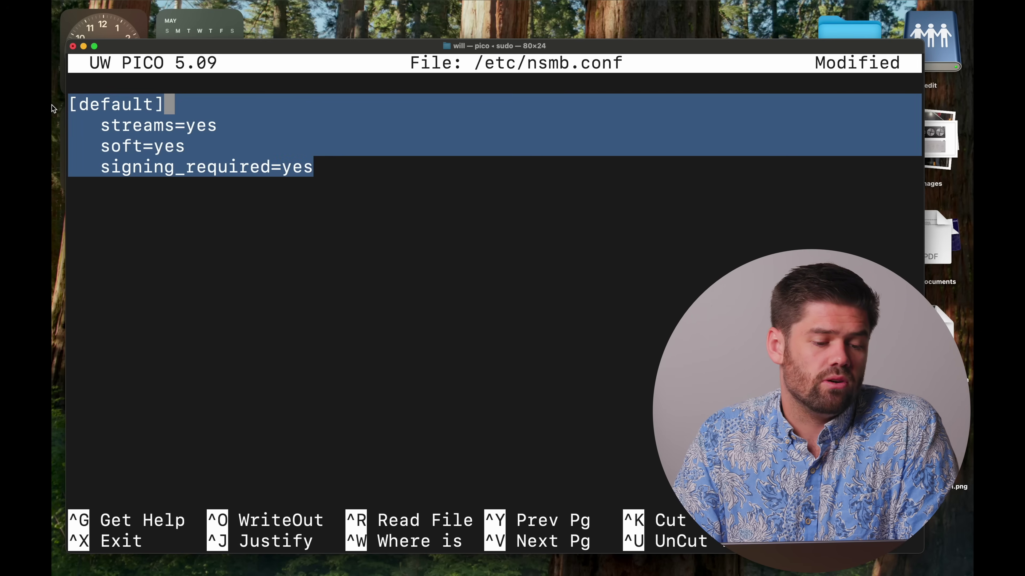
{"action": "left_click", "coordinate": [220, 150]}
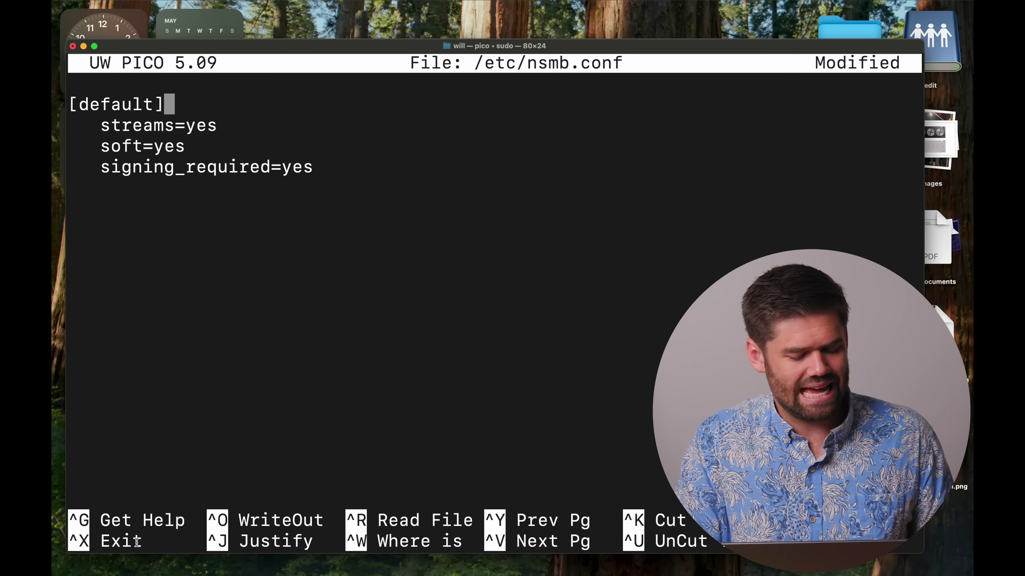
Step: Exit the editor and save the changes to /etc/nsmb.conf under the same file name
{"action": "key", "text": "ctrl+x"}
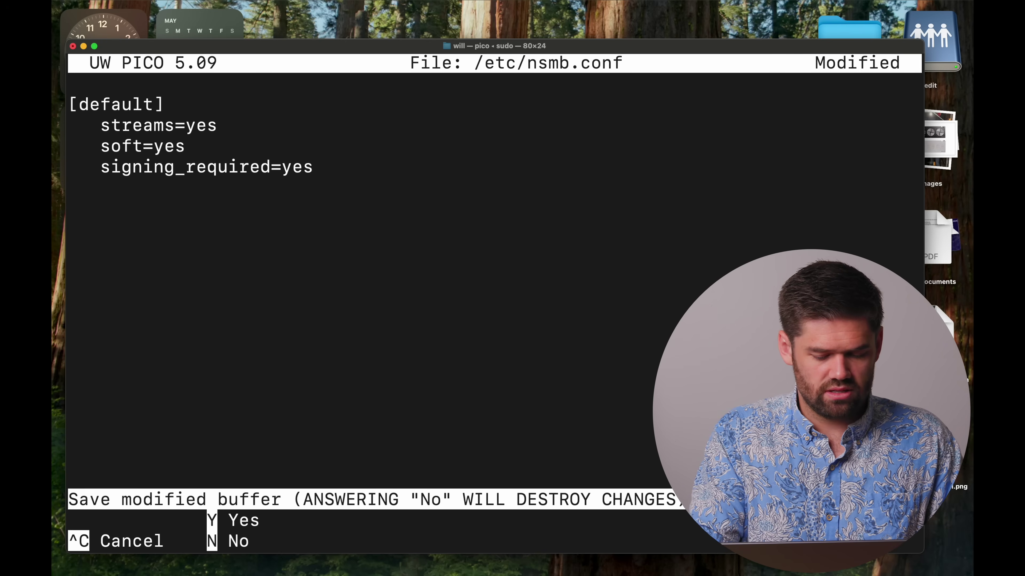
{"action": "key", "text": "y"}
{"action": "key", "text": "Return"}
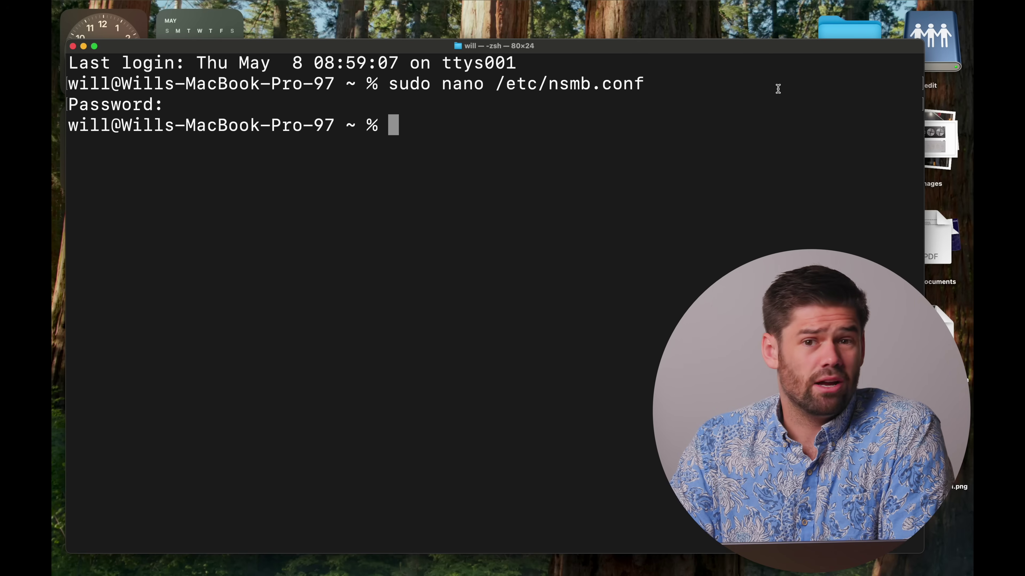
Step: Eject the mounted "edit" network share and reconnect the NAS shares
{"action": "right_click", "coordinate": [952, 29]}
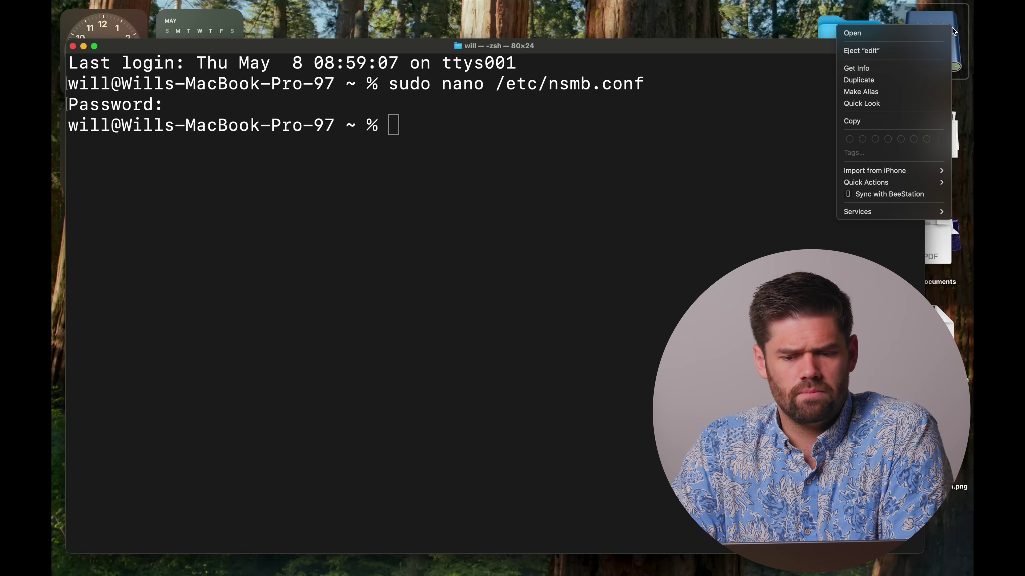
{"action": "left_click", "coordinate": [917, 52]}
{"action": "left_click", "coordinate": [916, 52]}
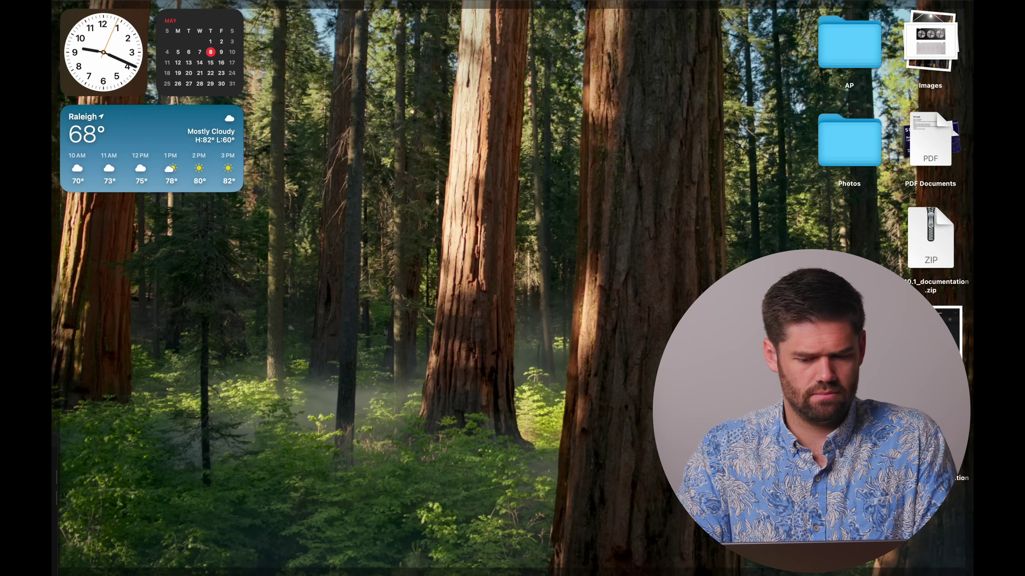
{"action": "key", "text": "Return"}
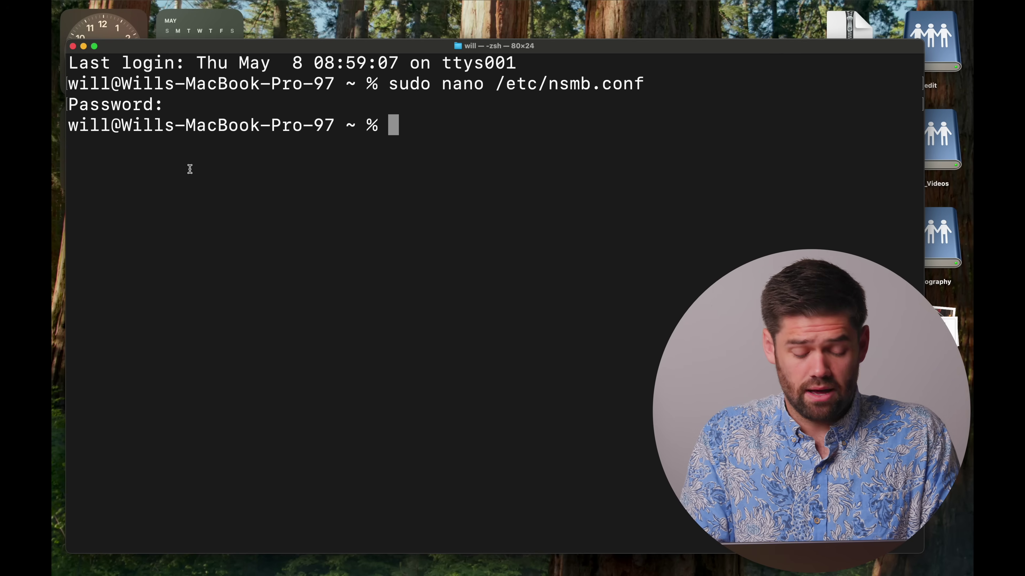
Step: Run smbutil statshares -a and check the SIGNING_ON attribute of the mounted share in its output
{"action": "type", "text": "smb"}
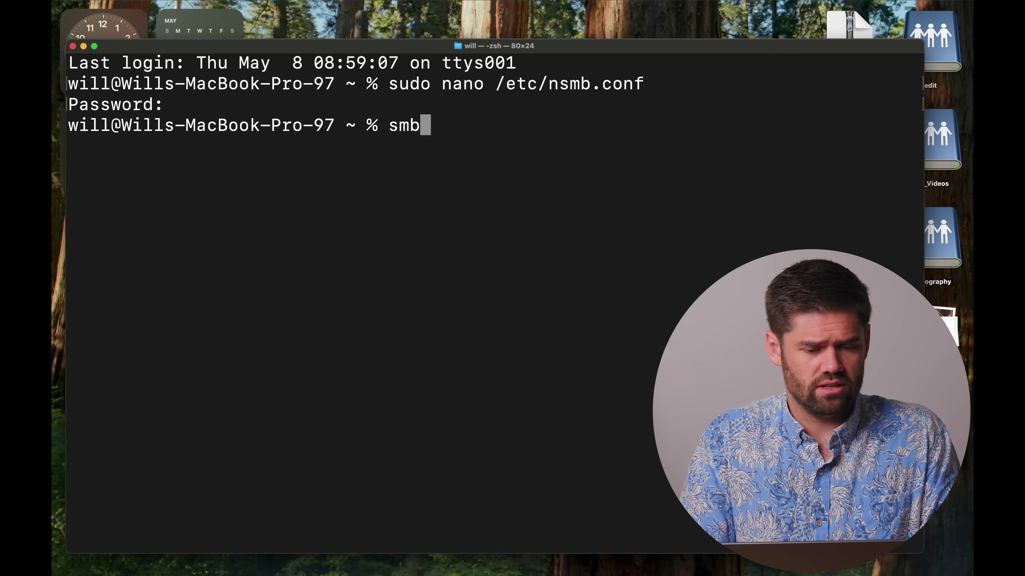
{"action": "key", "text": "Tab"}
{"action": "type", "text": "u"}
{"action": "key", "text": "Tab"}
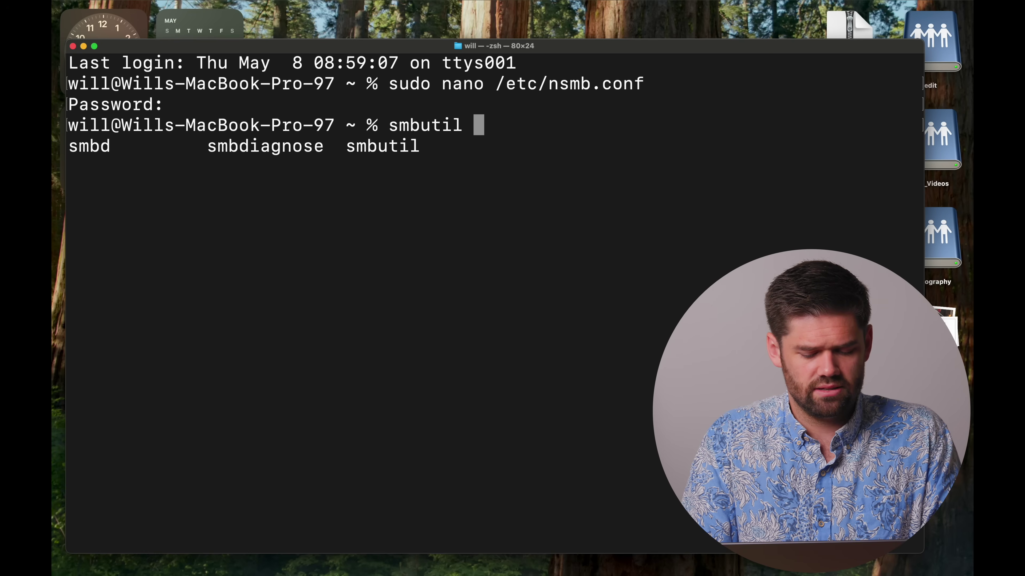
{"action": "type", "text": "statshares -a"}
{"action": "left_click_drag", "start_coordinate": [601, 127], "coordinate": [393, 126]}
{"action": "left_click", "coordinate": [395, 126]}
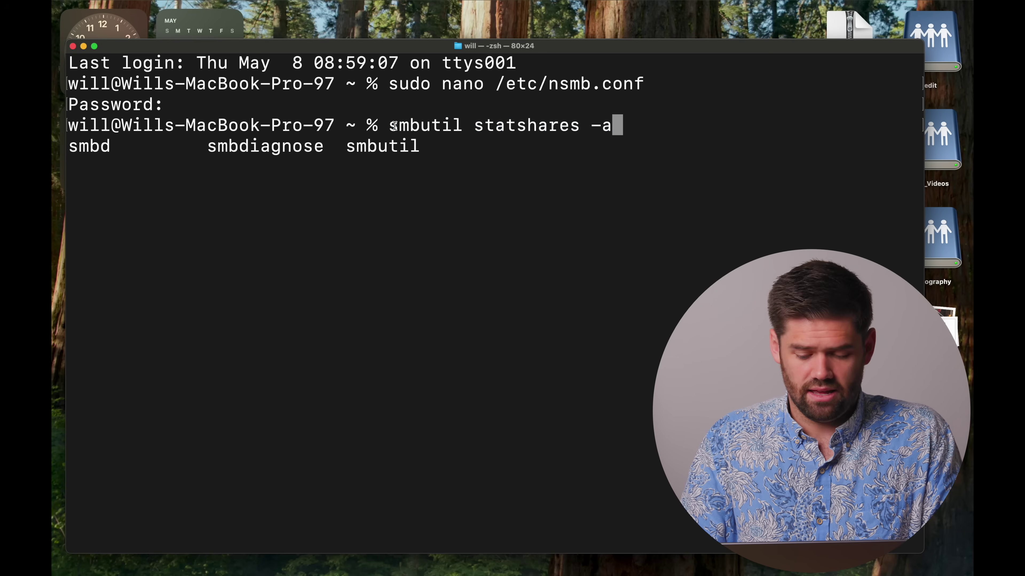
{"action": "key", "text": "Return"}
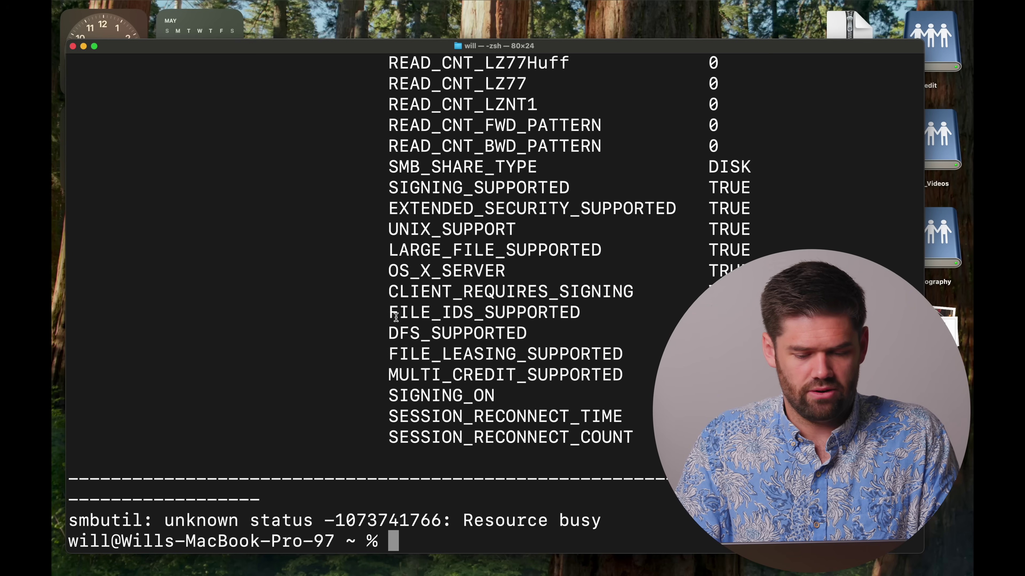
{"action": "left_click_drag", "start_coordinate": [387, 393], "coordinate": [763, 388]}
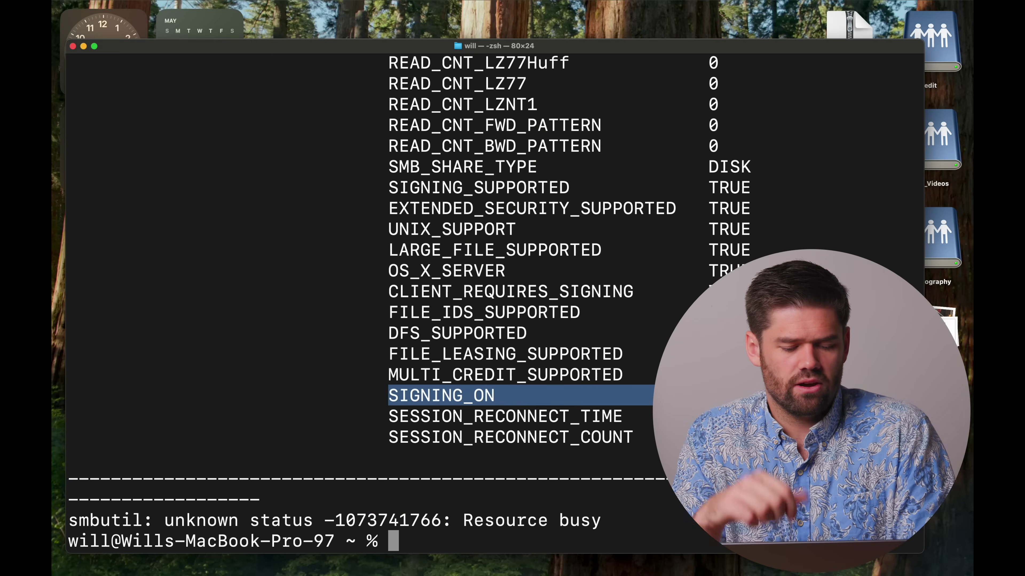
Step: Enter the removal command sudo rm /etc/nsmb.conf in the terminal, taking the file path from the spacerex.co article
{"action": "type", "text": "sudo rm"}
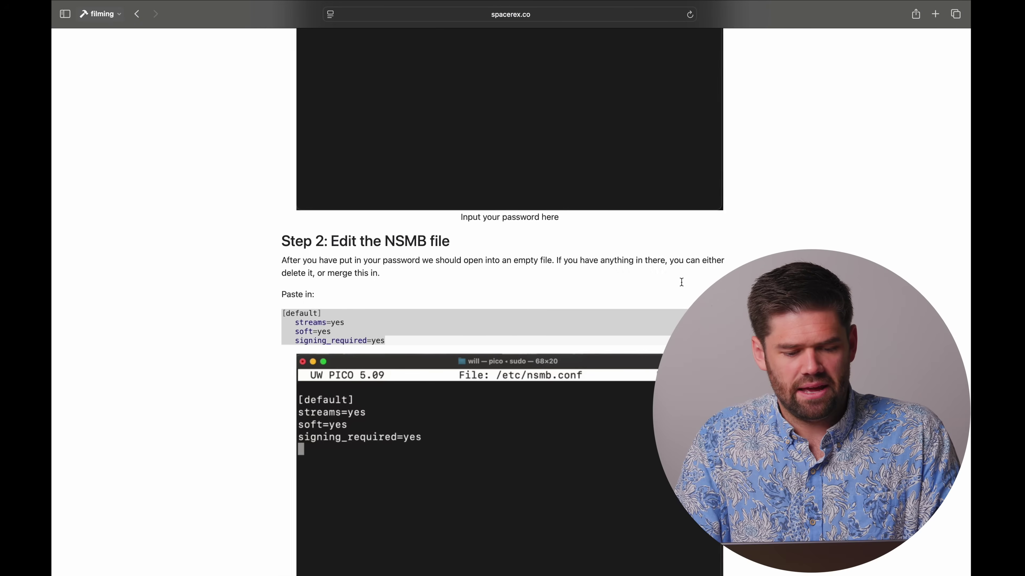
{"action": "scroll", "coordinate": [681, 282], "scroll_direction": "up", "scroll_amount": 15}
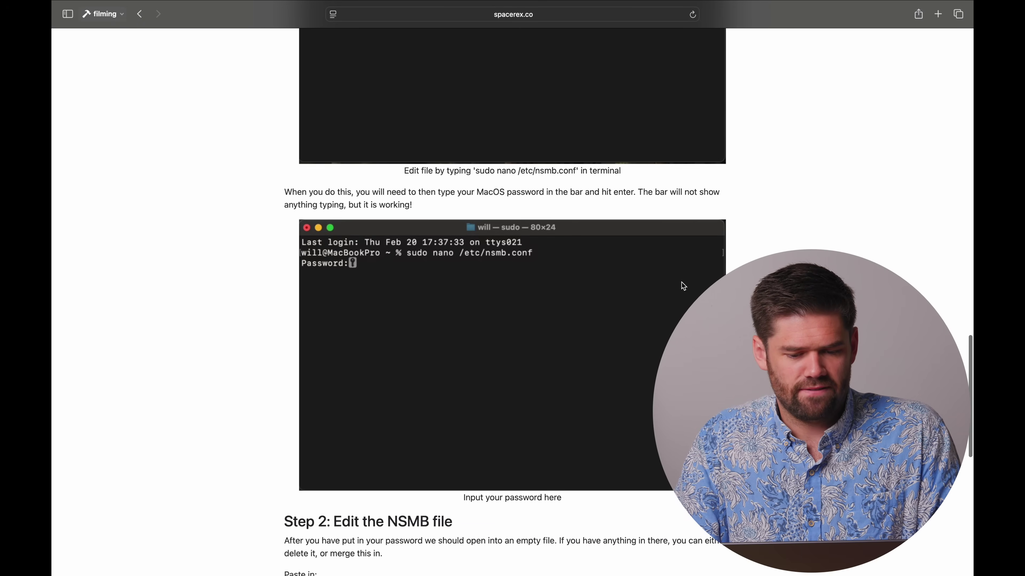
{"action": "mouse_move", "coordinate": [627, 62]}
{"action": "left_mouse_down"}
{"action": "mouse_move", "coordinate": [567, 62]}
{"action": "mouse_move", "coordinate": [632, 60]}
{"action": "left_mouse_up"}
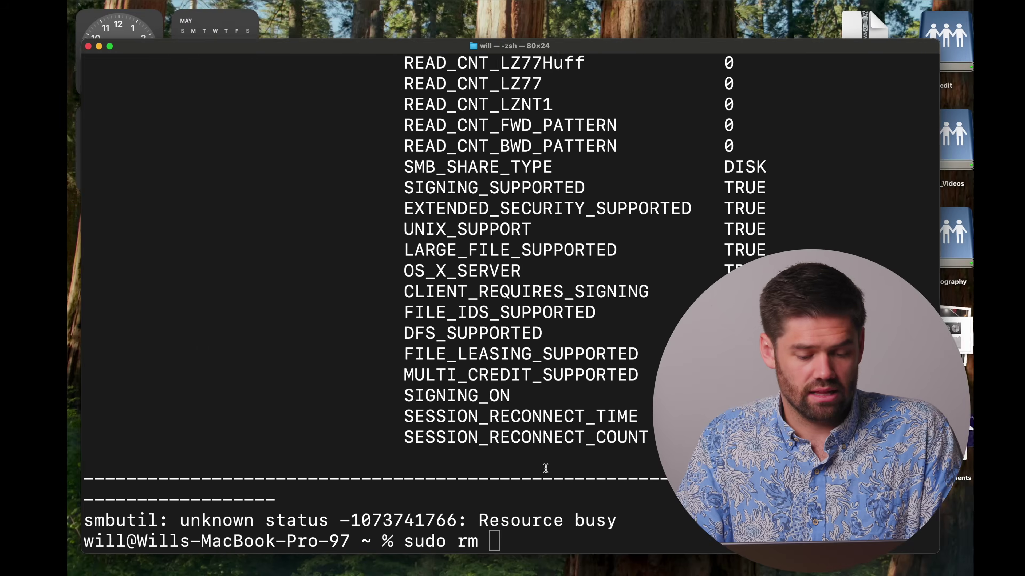
{"action": "key", "text": "super+v"}
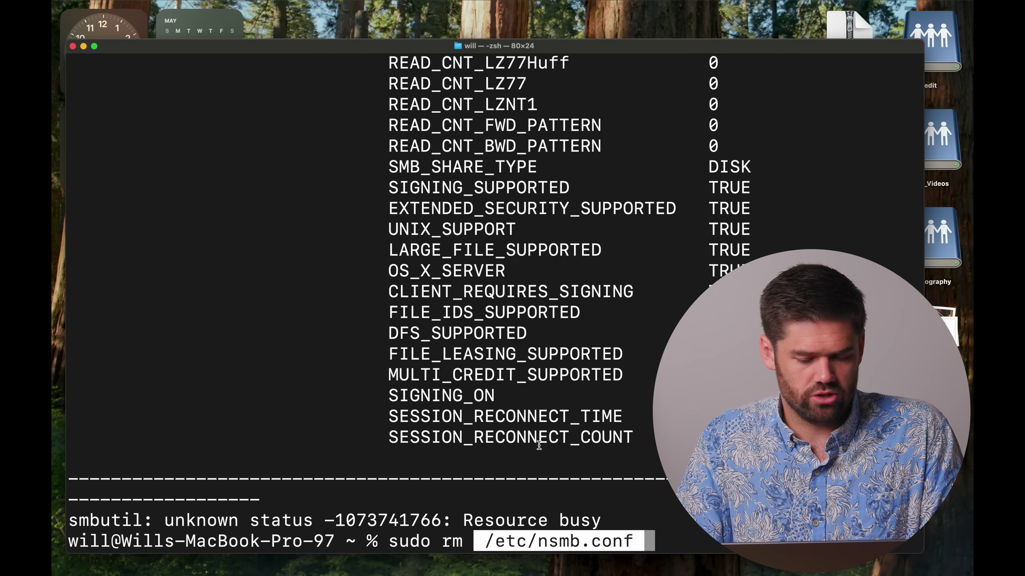